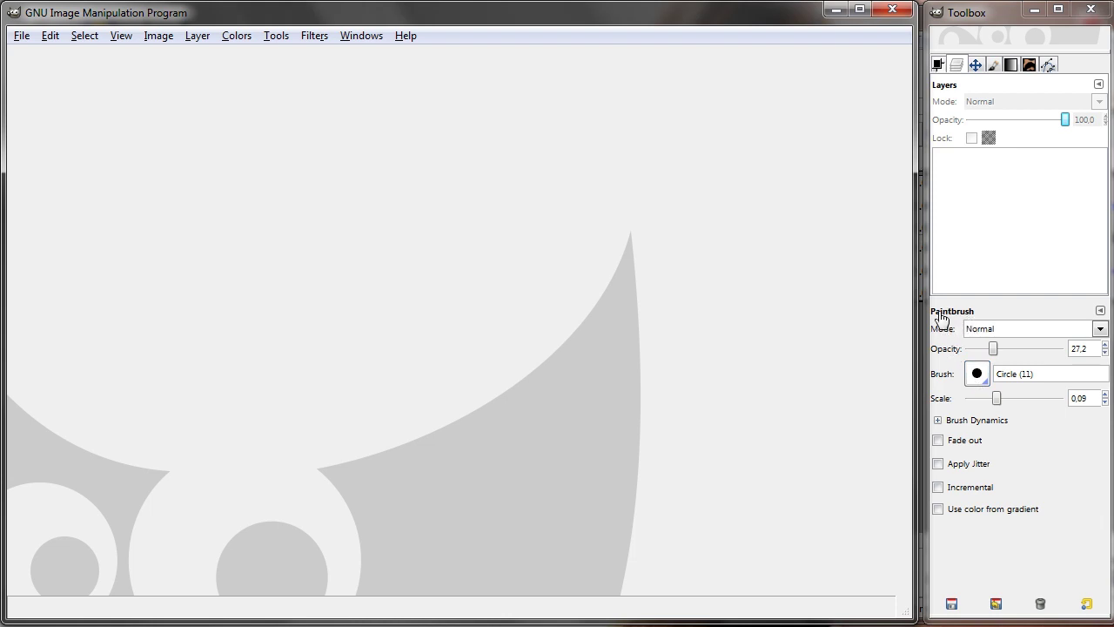
Step: Switch the paintbrush from Circle (11) to the small Circle (07) brush in the brush popup
click(977, 374)
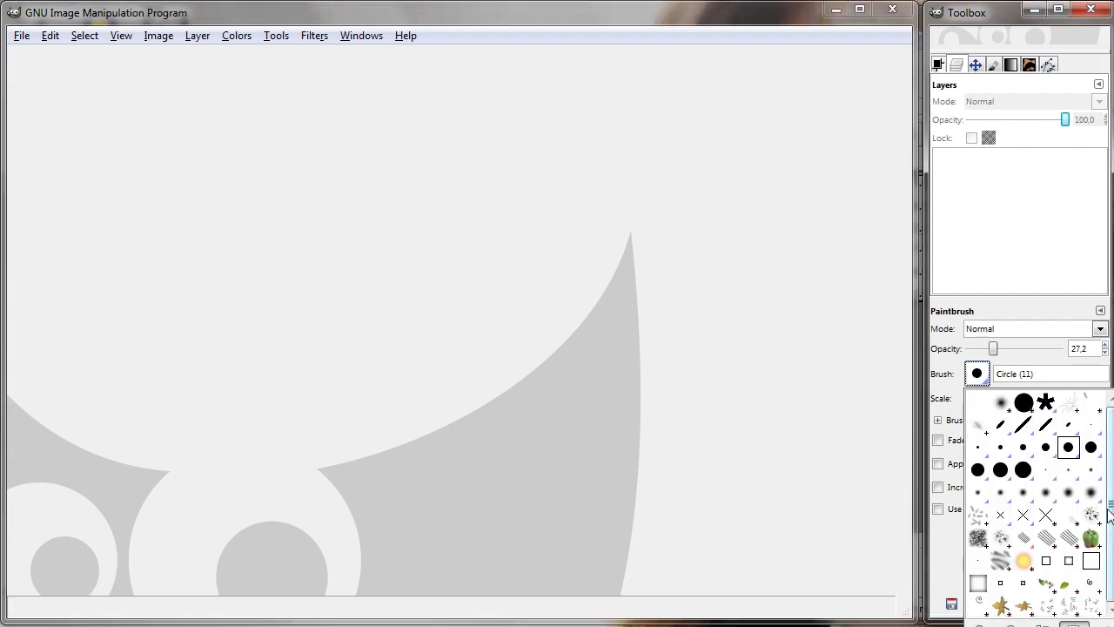
click(1046, 449)
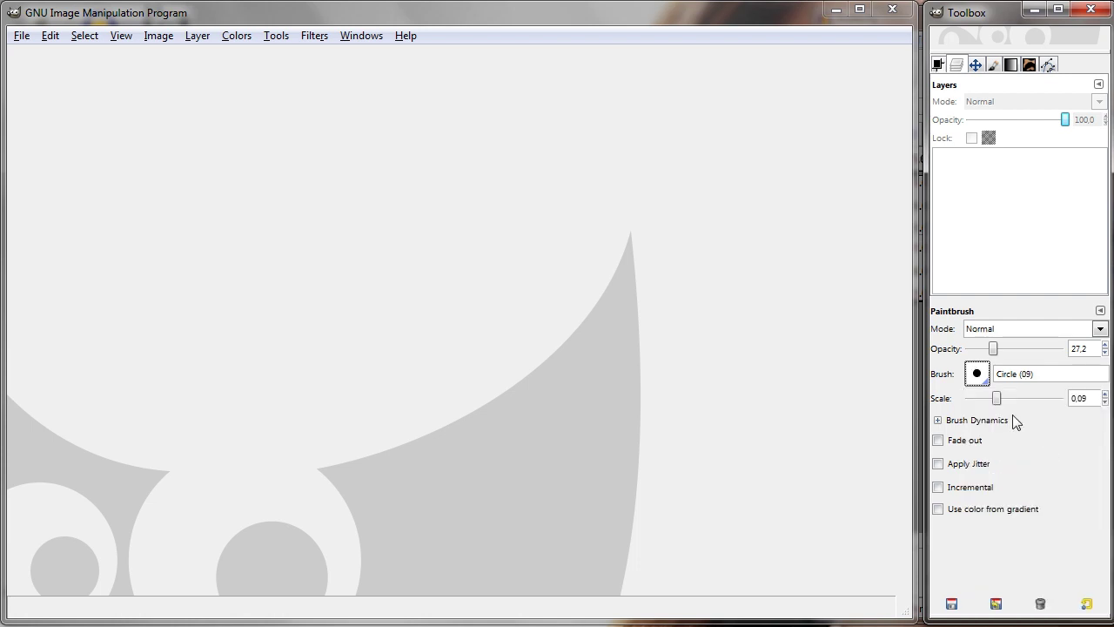
click(979, 374)
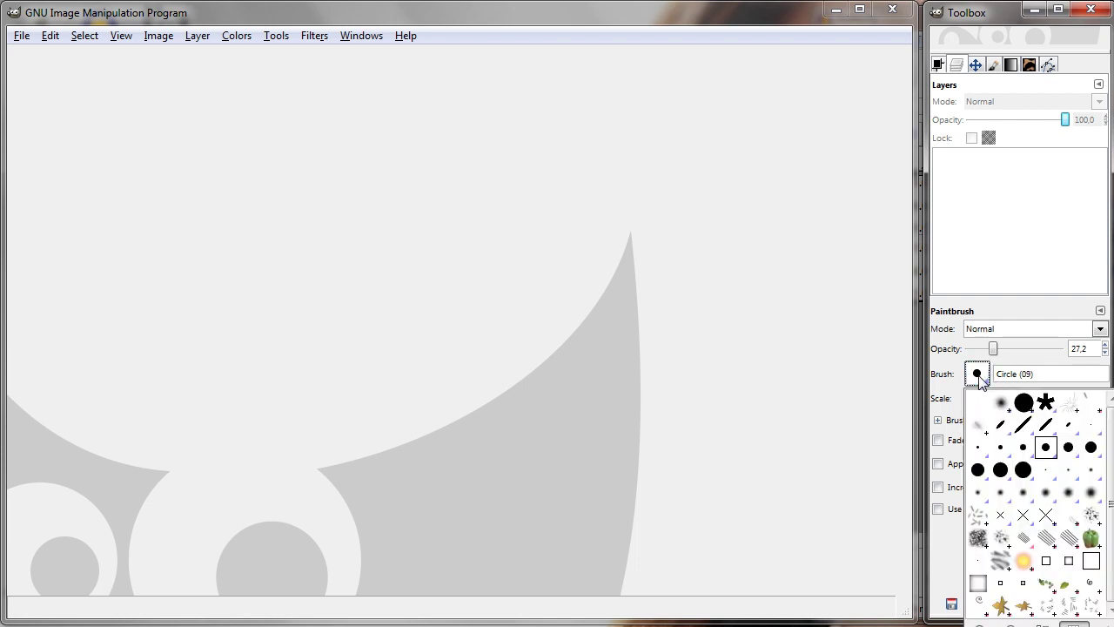
click(1023, 447)
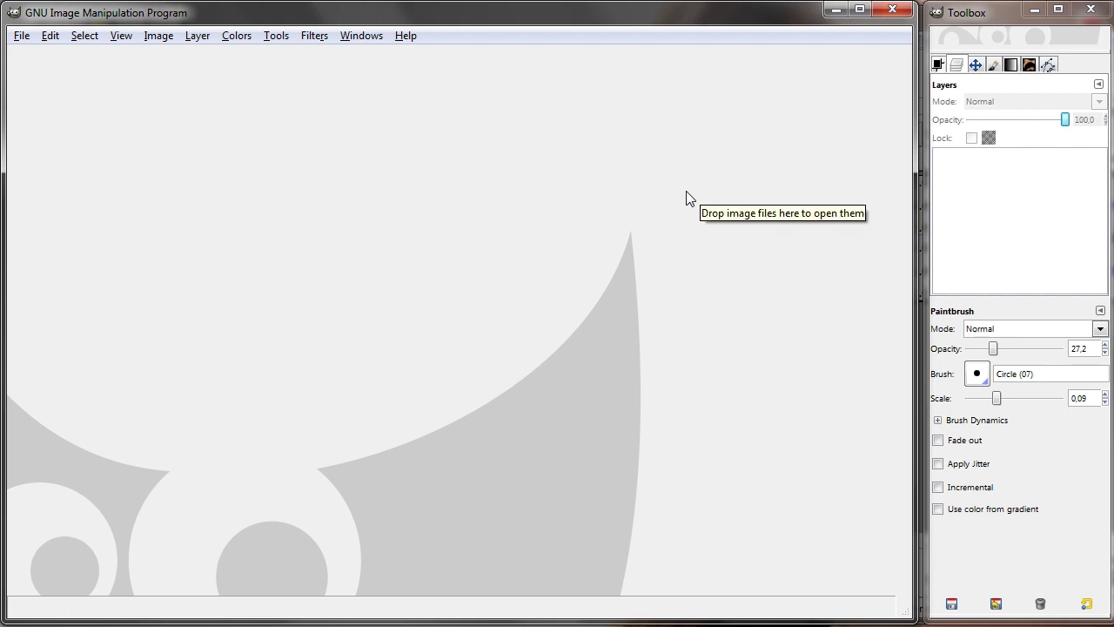
Step: Create a white 512×512 image, check it at 150% and 100% zoom, and start a new layer
key(ctrl+n)
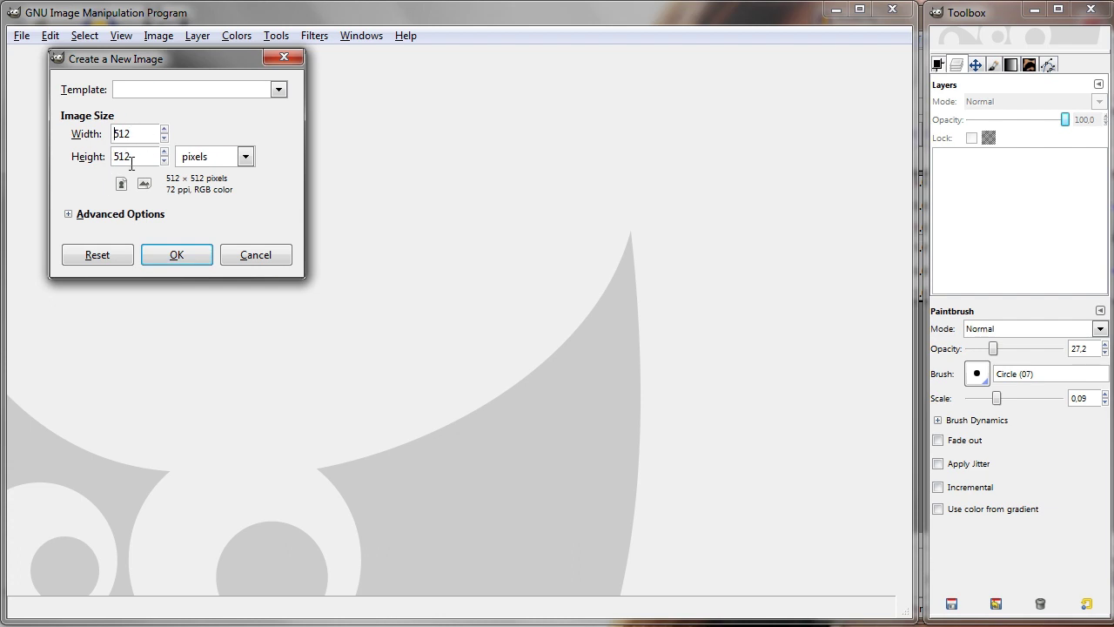
drag(134, 74, 206, 108)
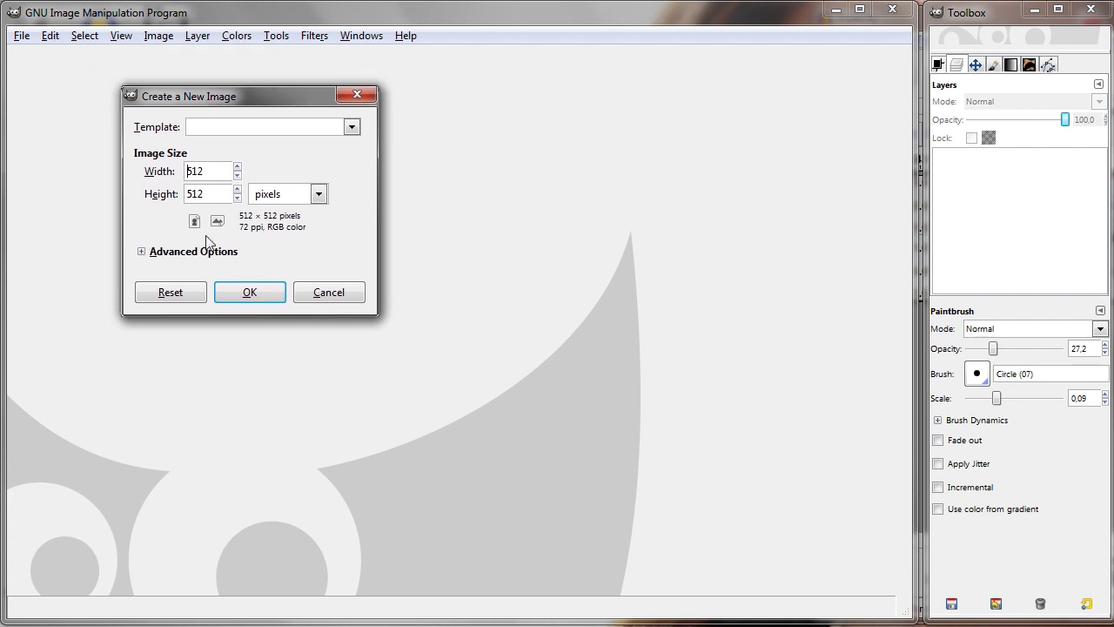
click(264, 291)
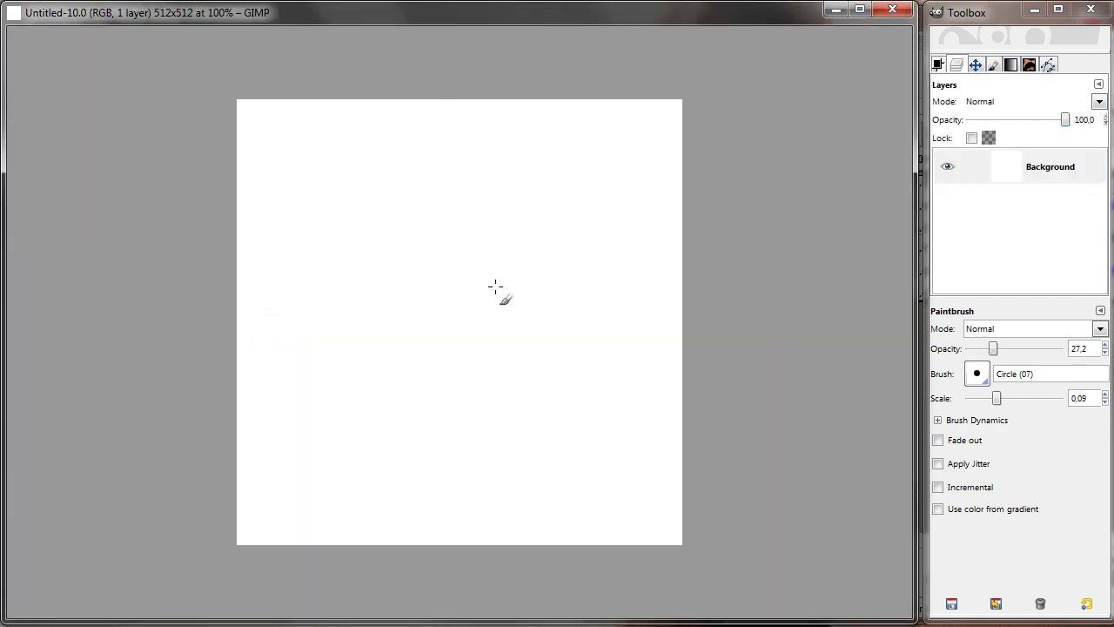
key(plus)
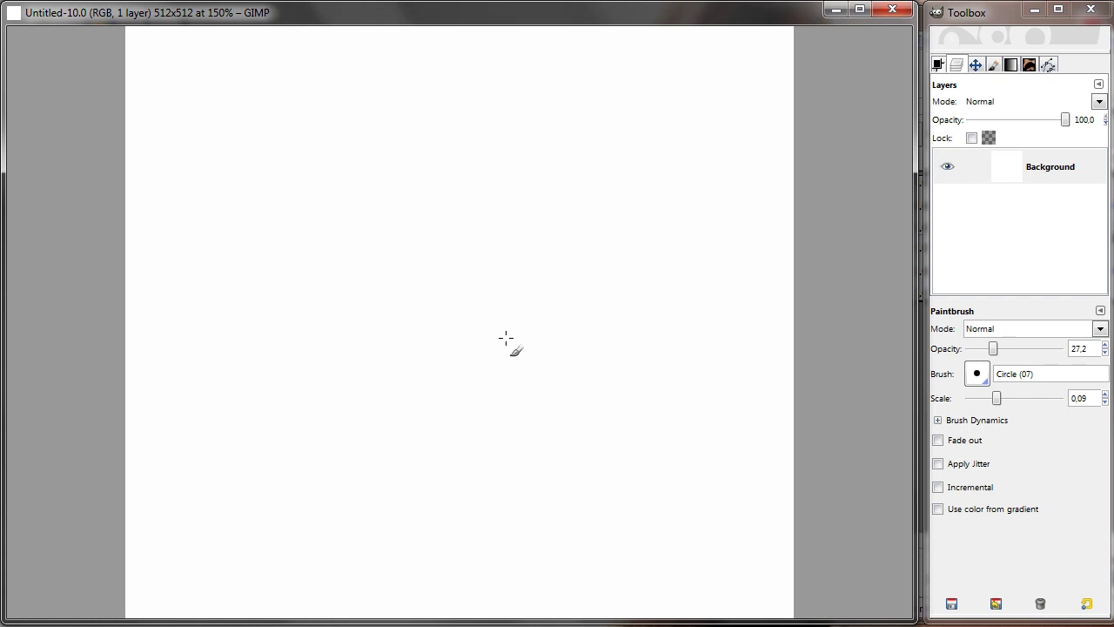
key(1)
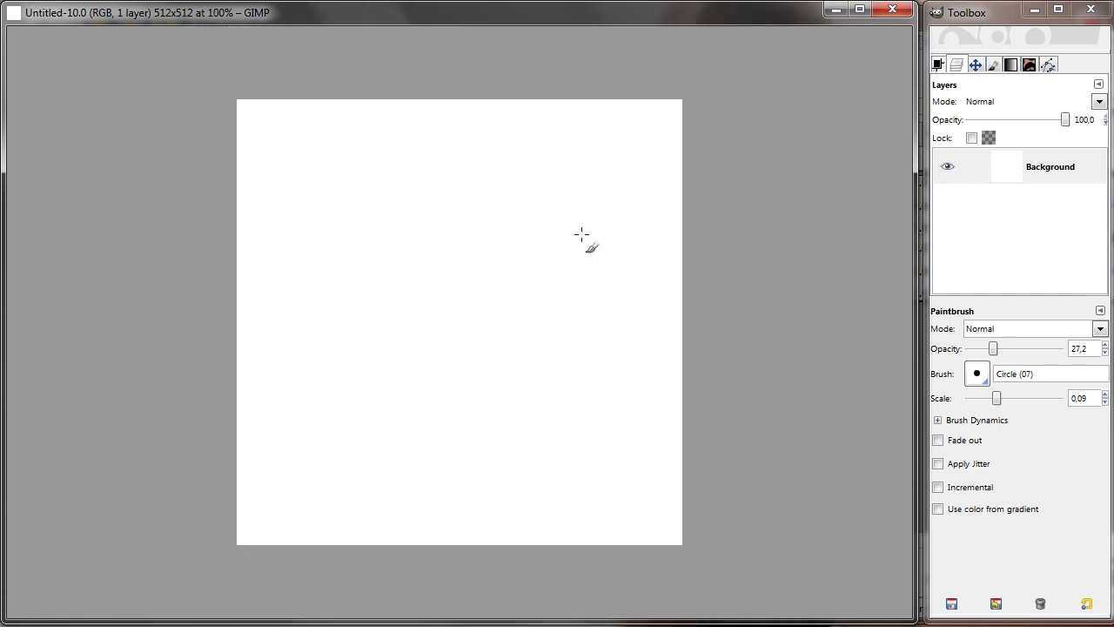
key(shift+ctrl+n)
Step: Create the transparent 'drawn' layer, make it active, zoom to 150% and switch to the Ink tool
click(276, 452)
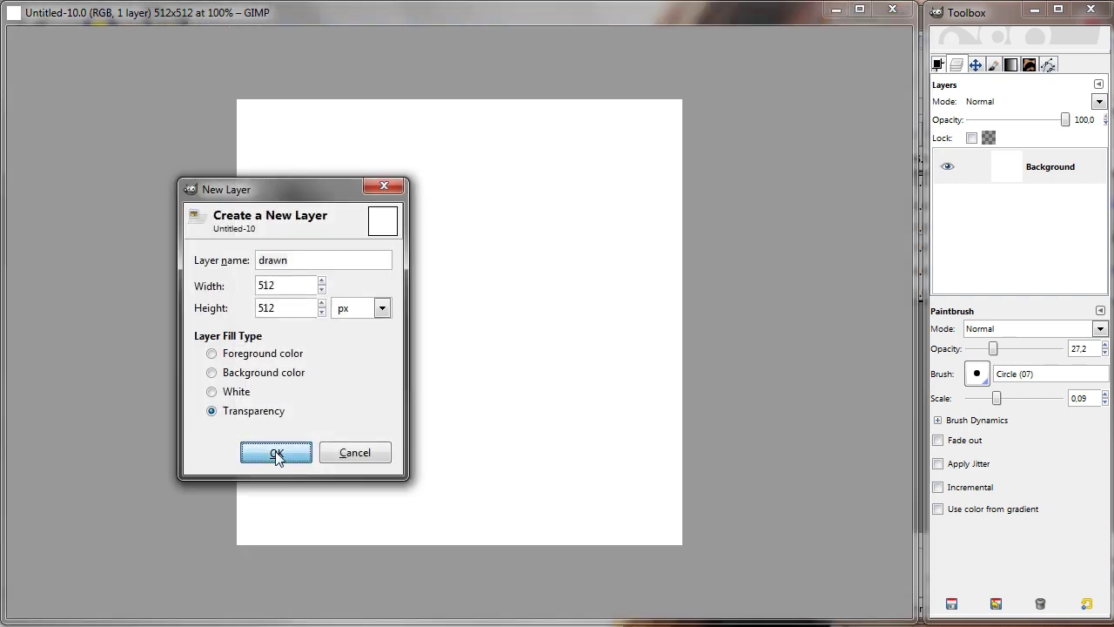
click(1016, 164)
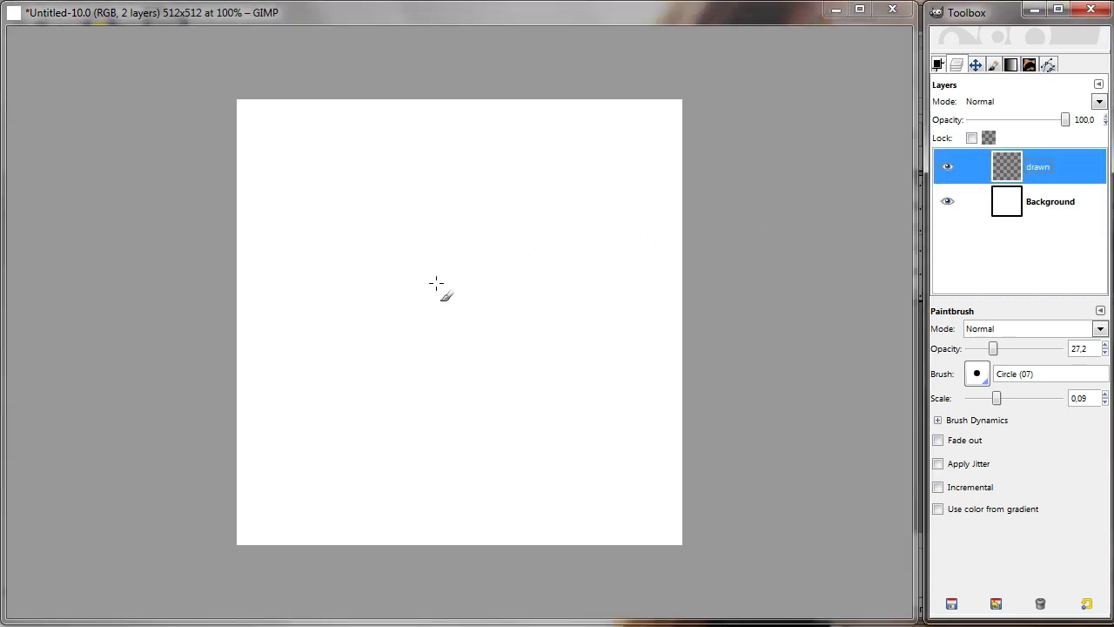
key(plus)
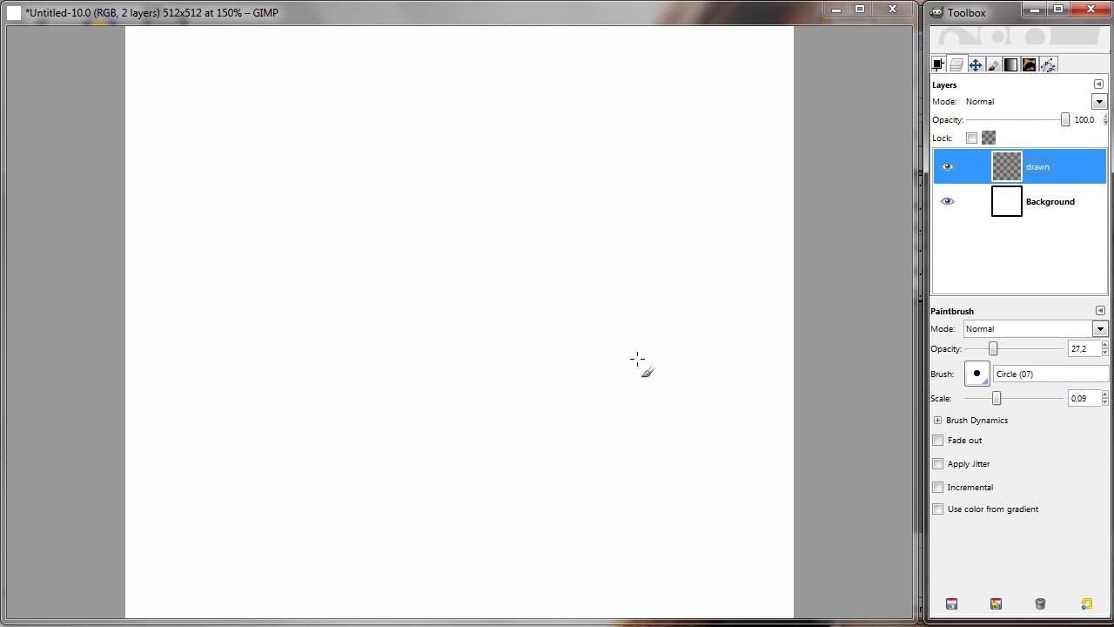
key(k)
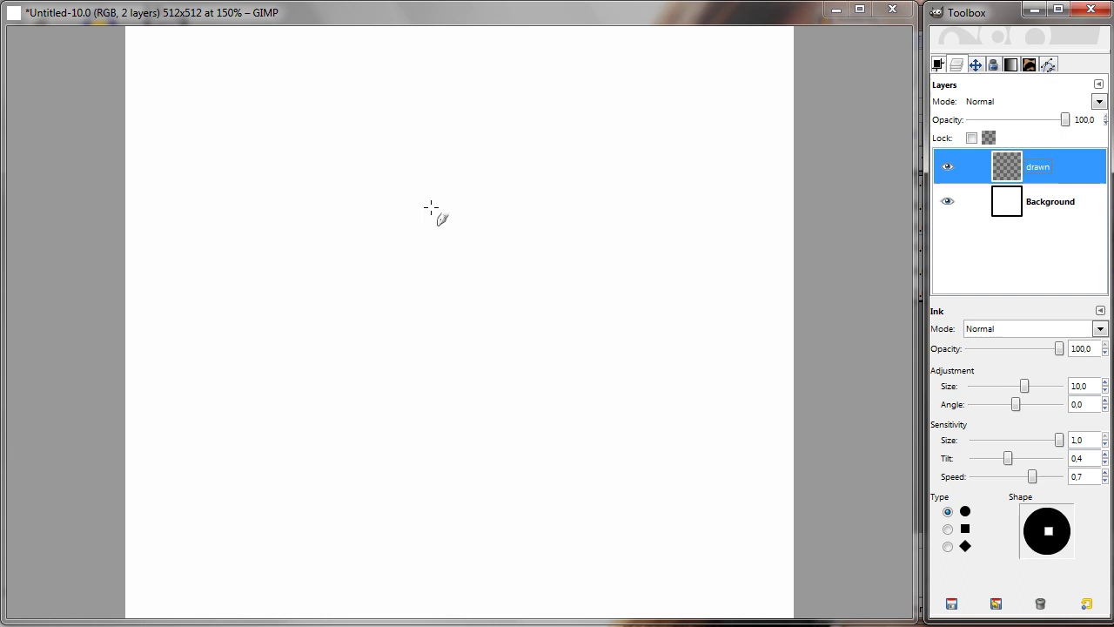
Step: Ink three curved strokes at the upper left and long arcs with short dashes at the lower right
drag(435, 206, 288, 362)
drag(275, 305, 347, 203)
mouse_move(246, 229)
mouse_down()
mouse_move(282, 187)
mouse_move(251, 166)
mouse_up()
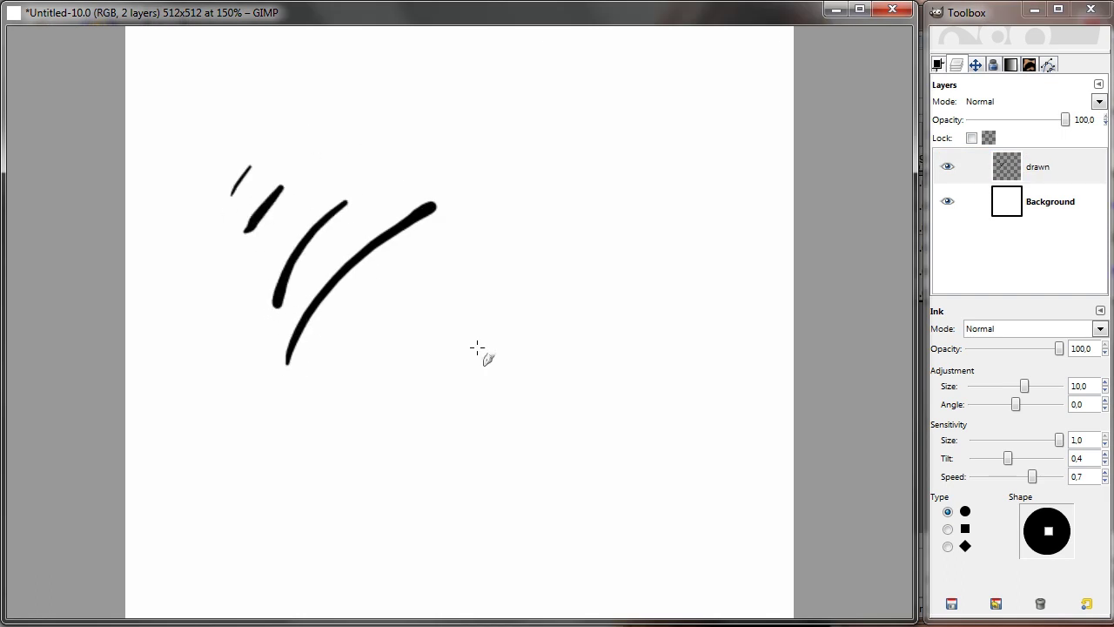
drag(588, 292, 388, 514)
drag(605, 413, 419, 538)
drag(589, 487, 506, 547)
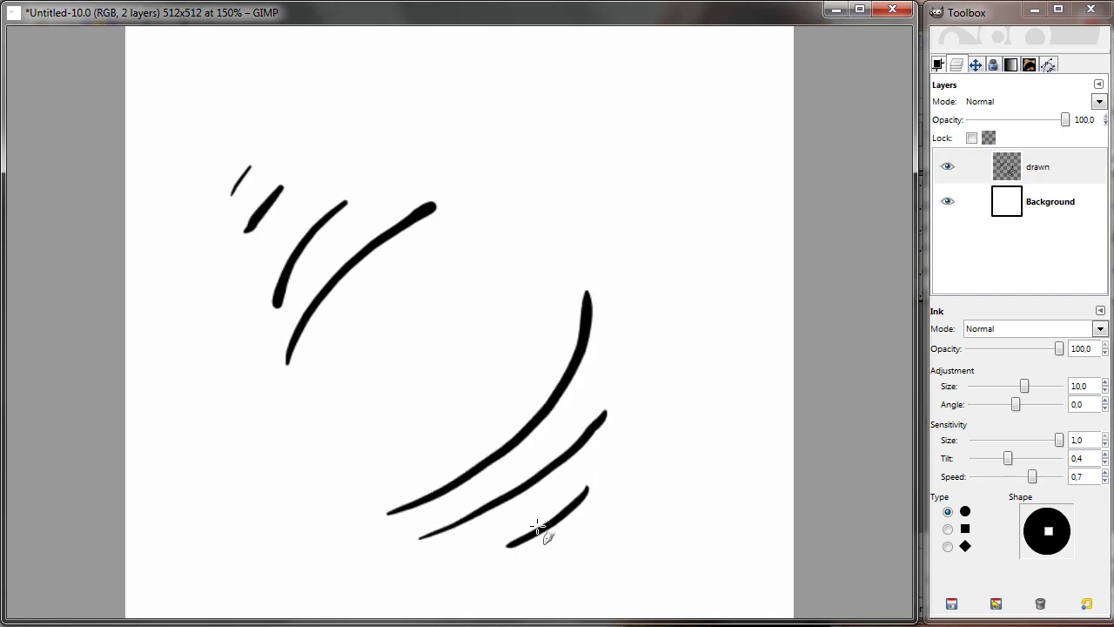
drag(589, 526, 537, 562)
drag(594, 542, 565, 565)
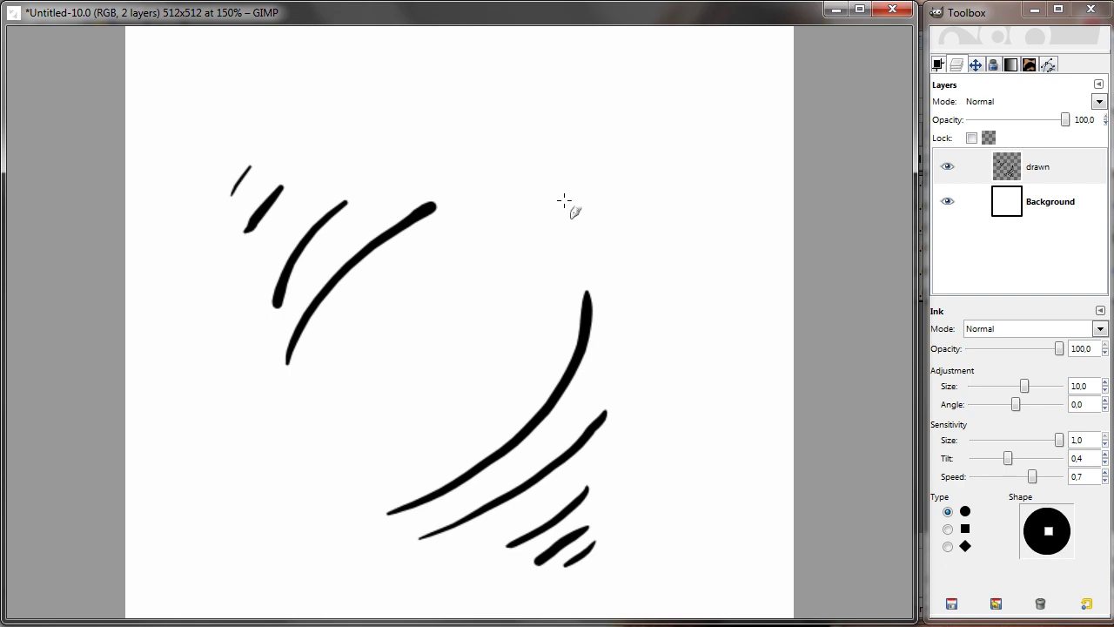
Step: Add short curved strokes and dashes at the upper right and lower left to close the ring
drag(552, 186, 598, 216)
drag(601, 174, 630, 189)
drag(624, 154, 641, 160)
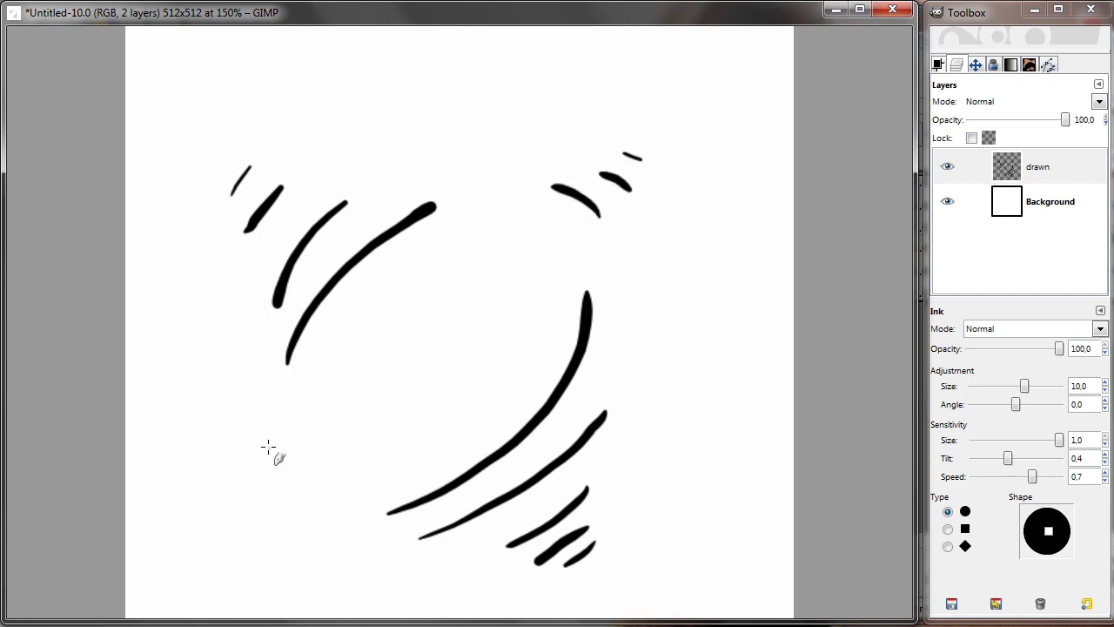
drag(267, 448, 290, 495)
mouse_move(249, 483)
mouse_down()
mouse_move(258, 497)
mouse_move(239, 511)
mouse_up()
drag(209, 530, 211, 536)
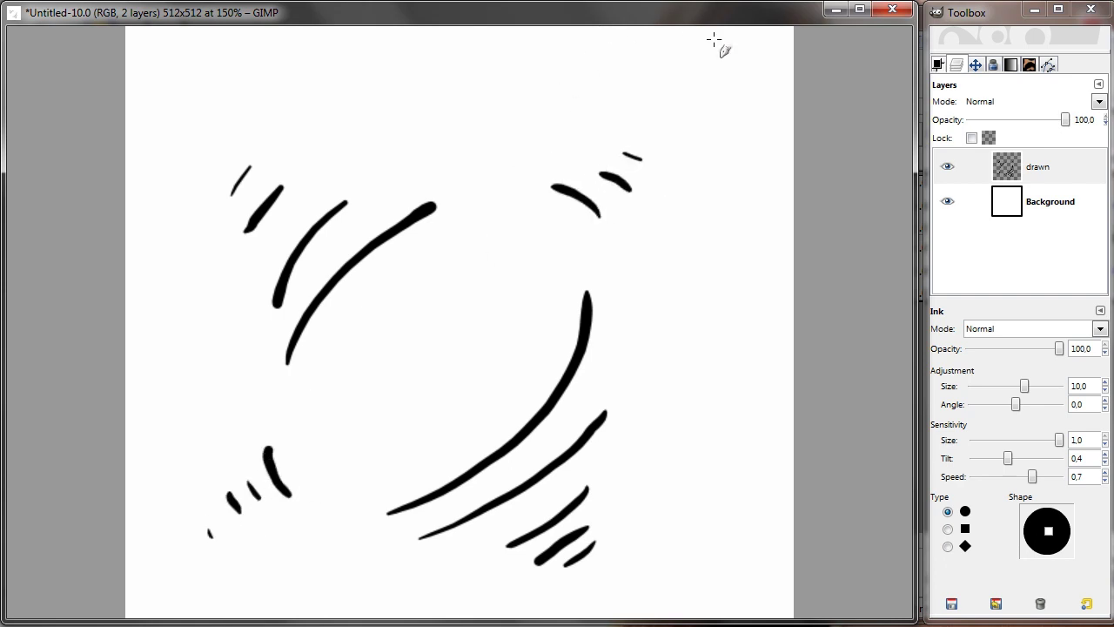
Step: Switch back to the Circle (07) paintbrush, then zoom out, pan and zoom back in
key(p)
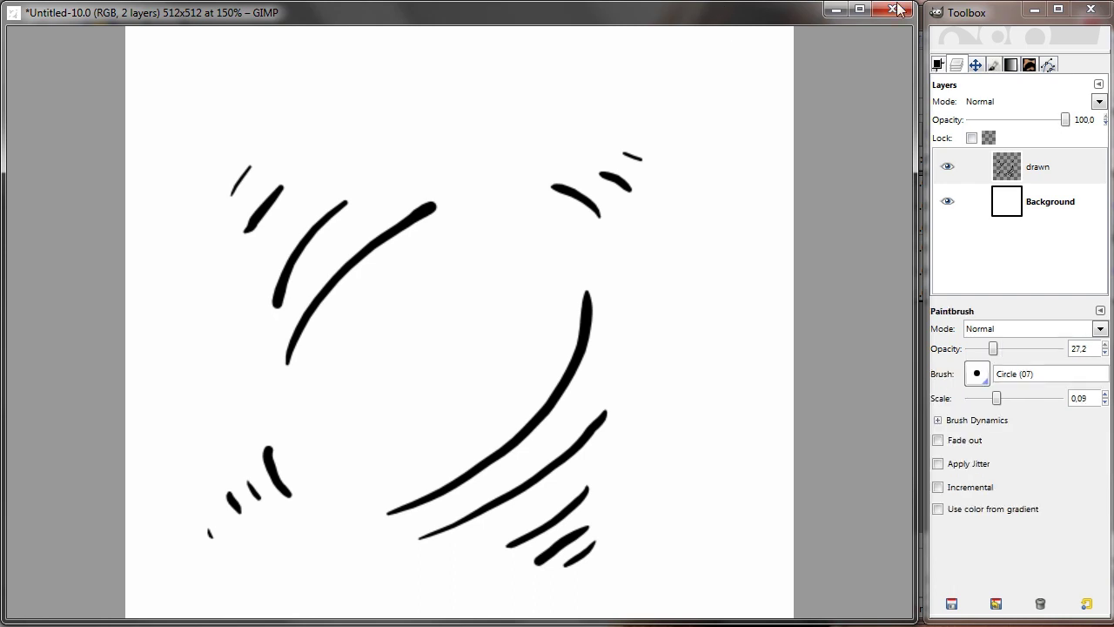
scroll(572, 249, down, 3)
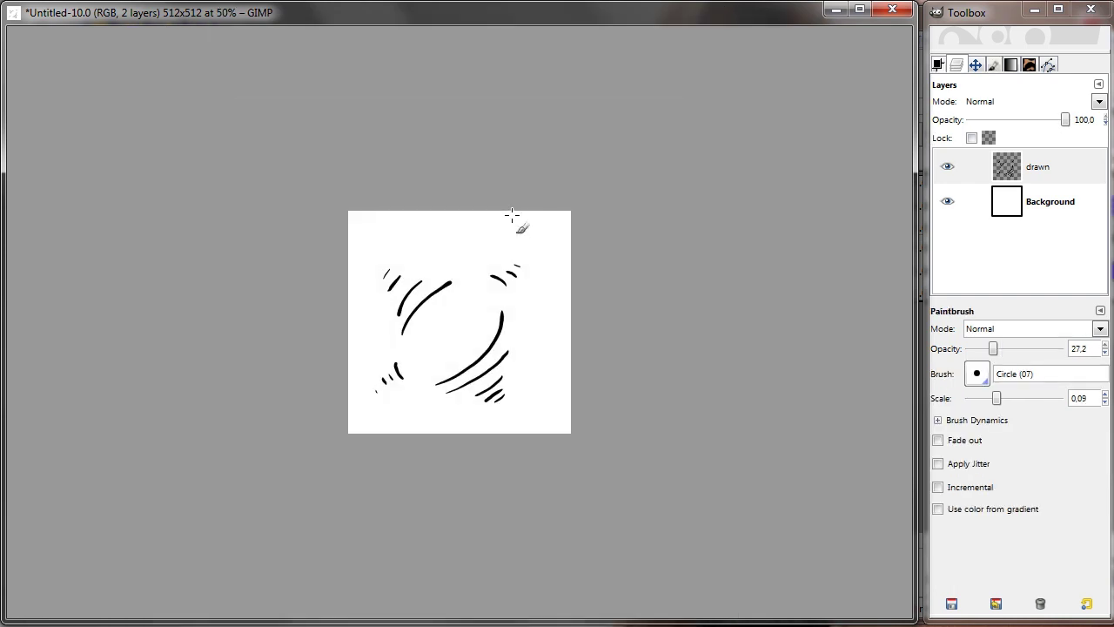
drag(544, 308, 597, 314)
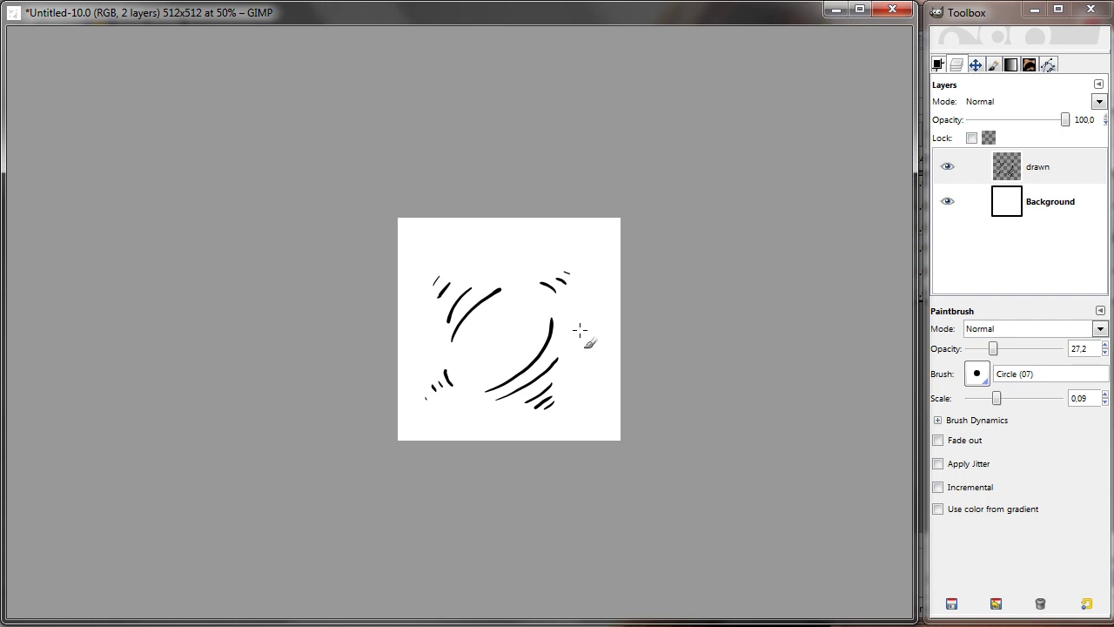
scroll(579, 330, up, 2)
scroll(580, 331, up, 1)
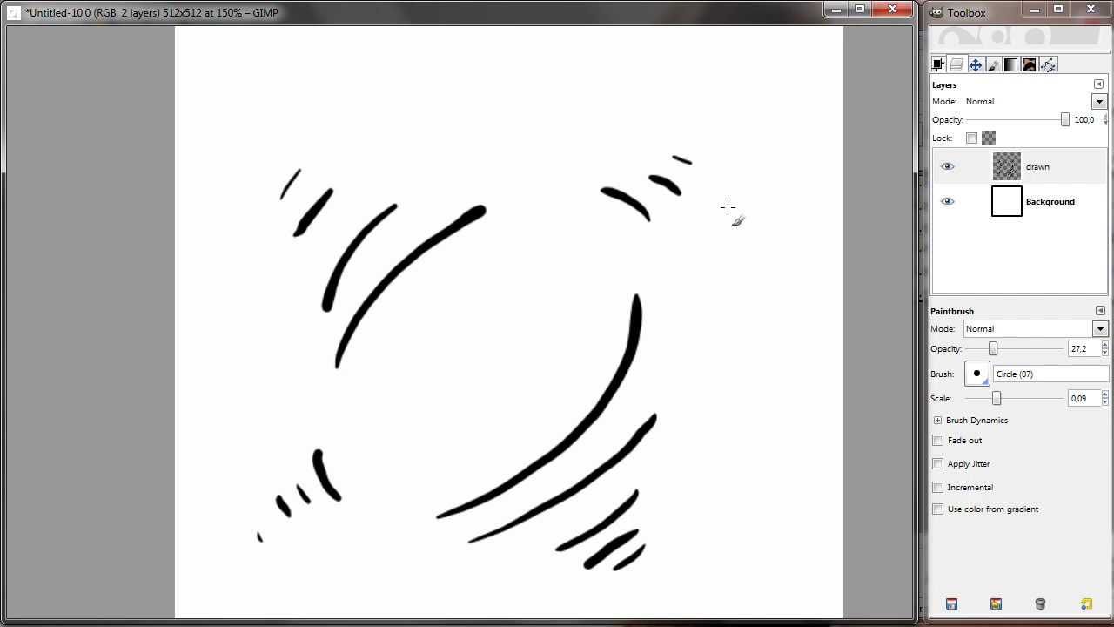
Step: Delete the white Background layer from the Layers panel, leaving only the drawn layer
click(1021, 200)
right_click(1020, 200)
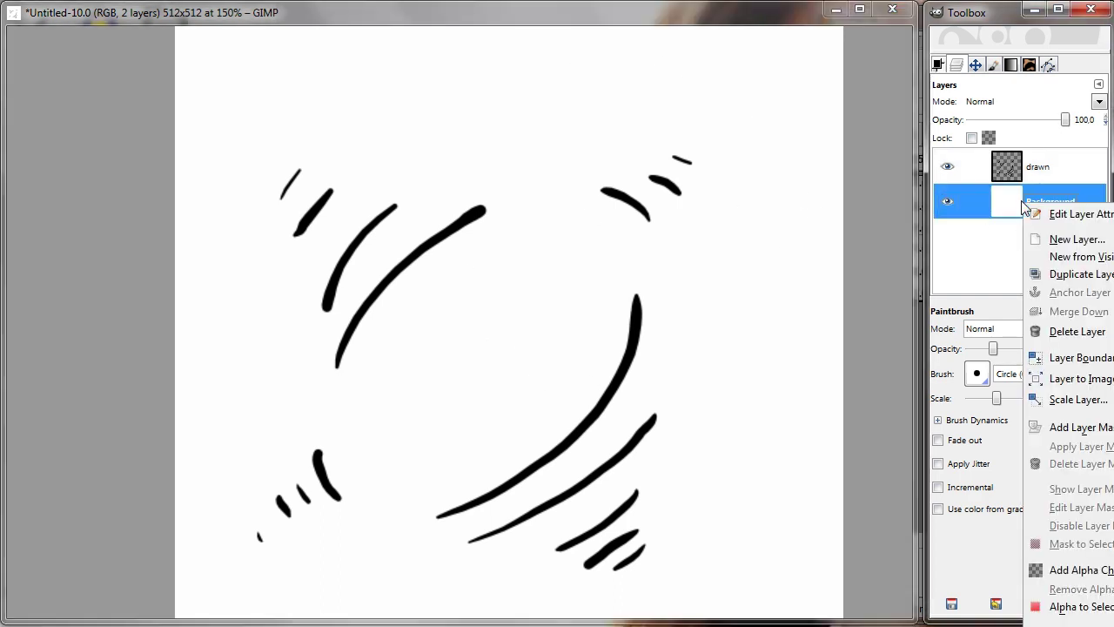
click(1071, 335)
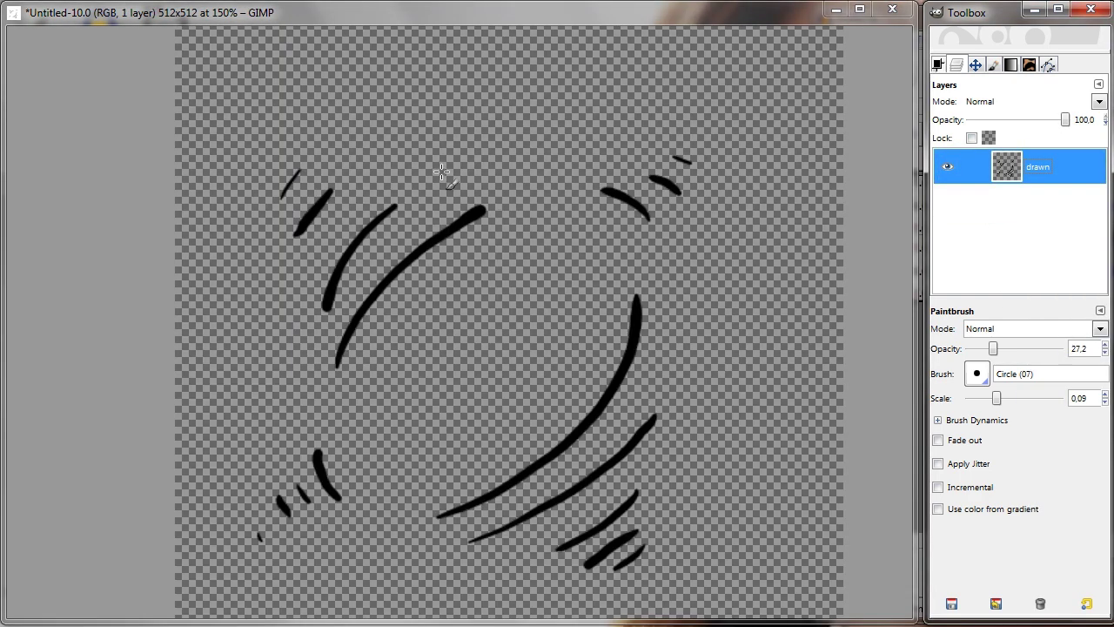
scroll(538, 222, down, 1)
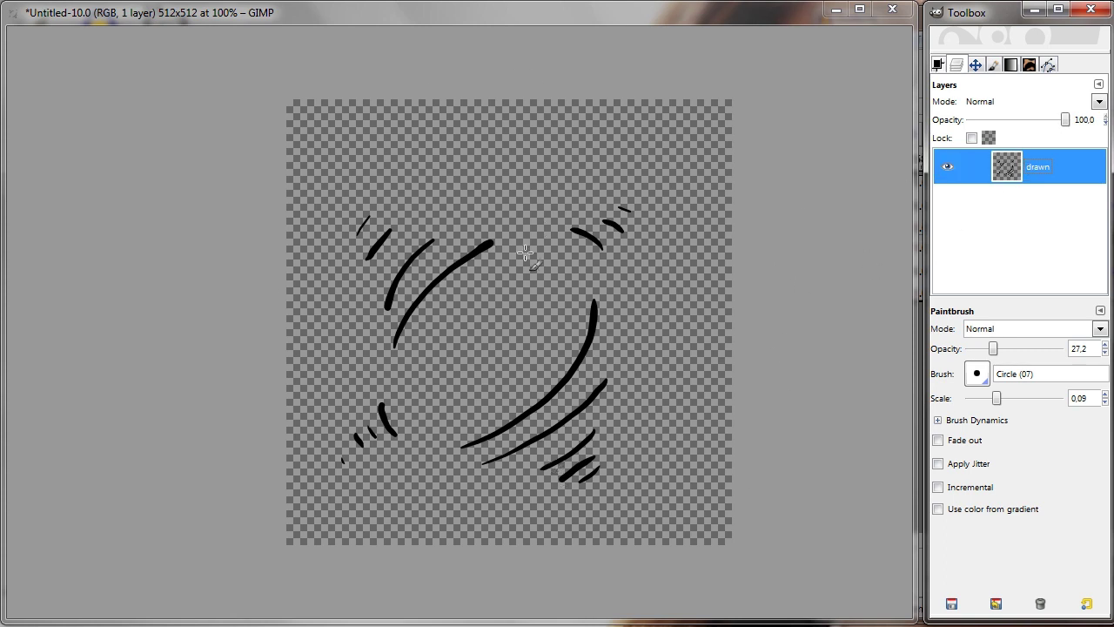
Step: Rectangle-select the strokes, move them up and to the right, and anchor them on the layer
key(r)
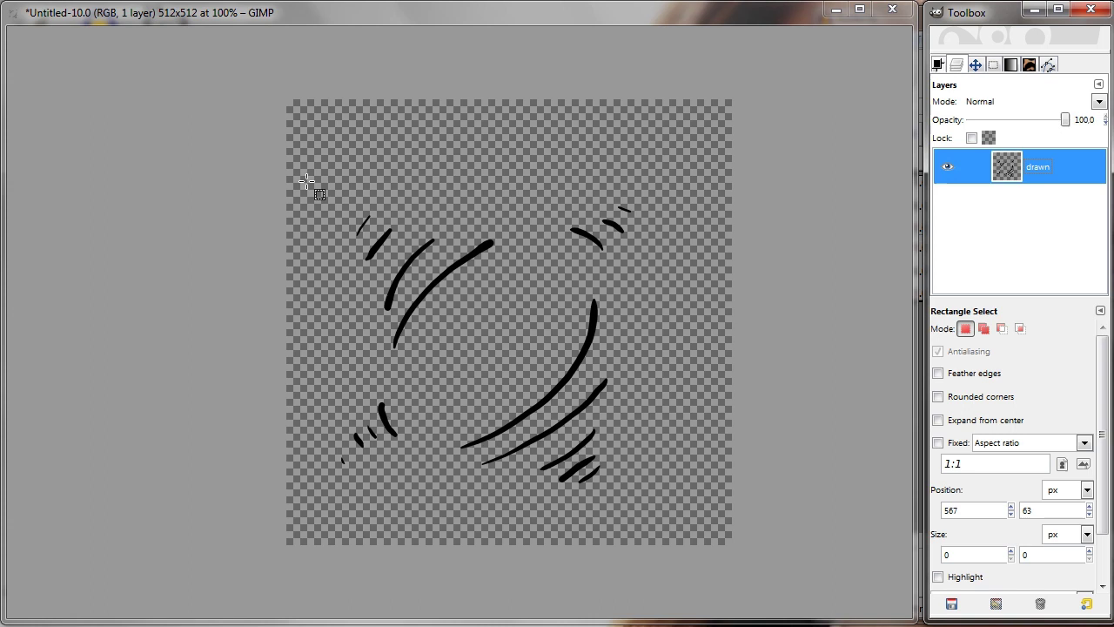
drag(335, 226, 691, 529)
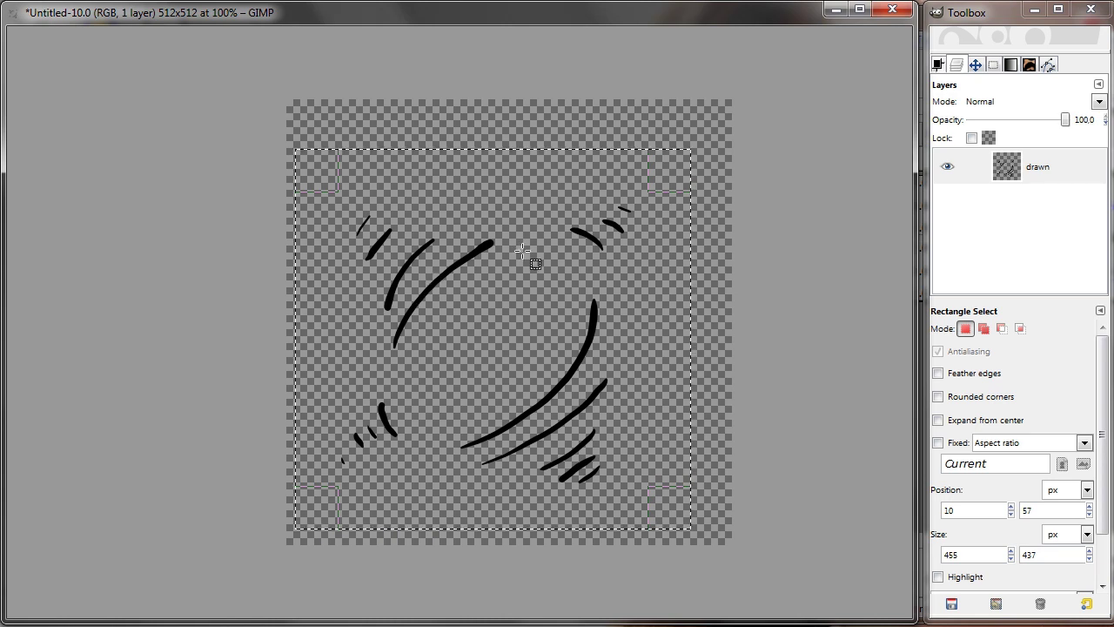
ctrl+alt+click(439, 280)
mouse_move(452, 289)
mouse_down()
mouse_move(506, 264)
mouse_move(484, 261)
mouse_up()
click(774, 166)
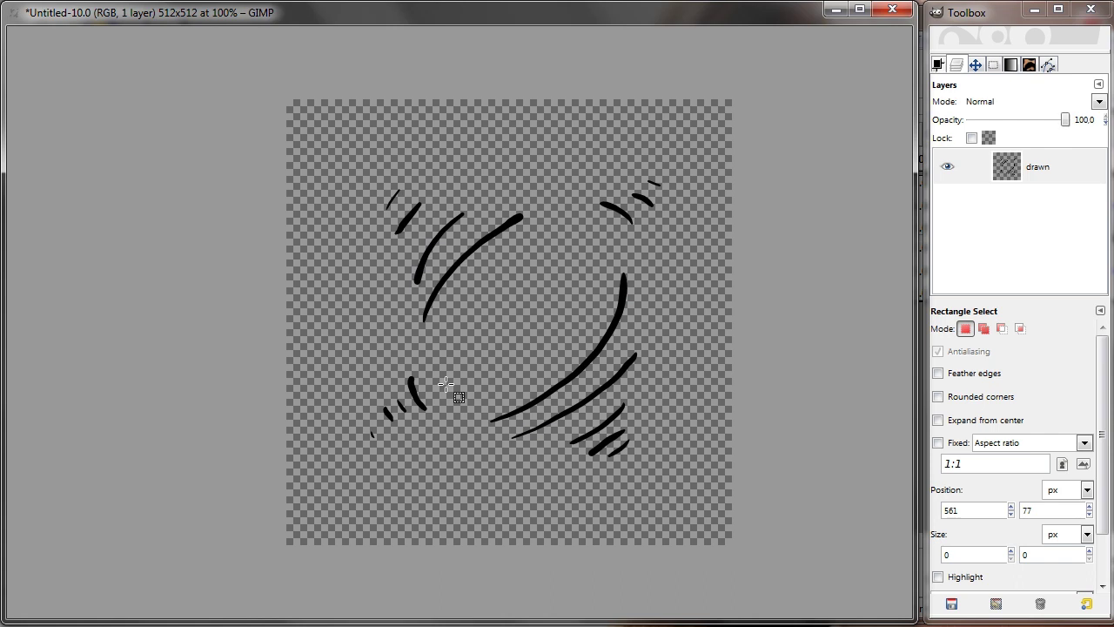
key(minus)
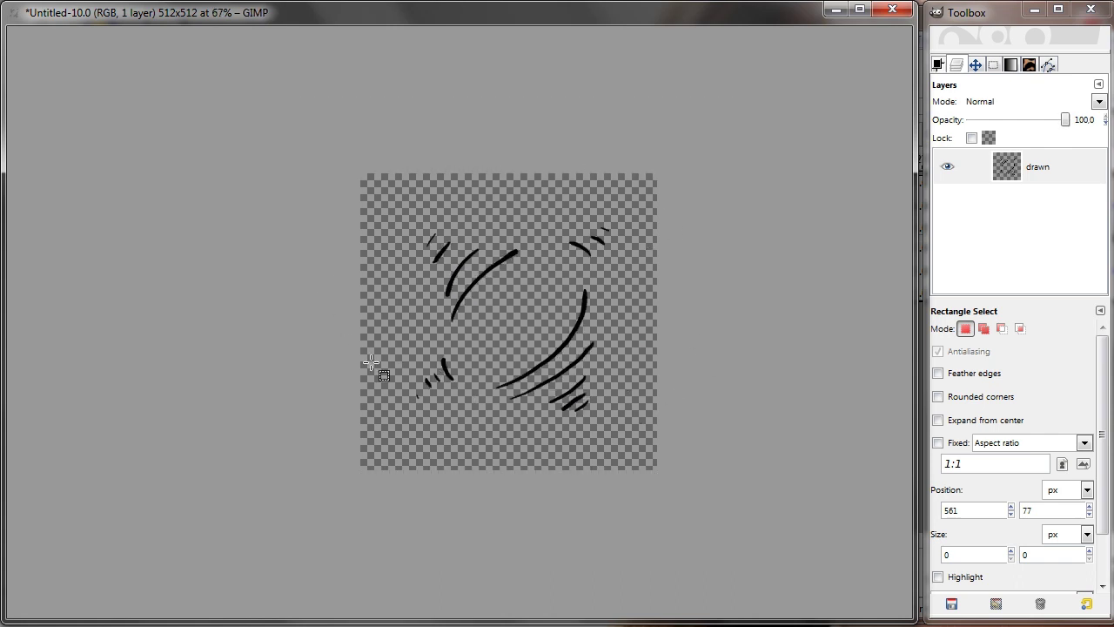
key(plus)
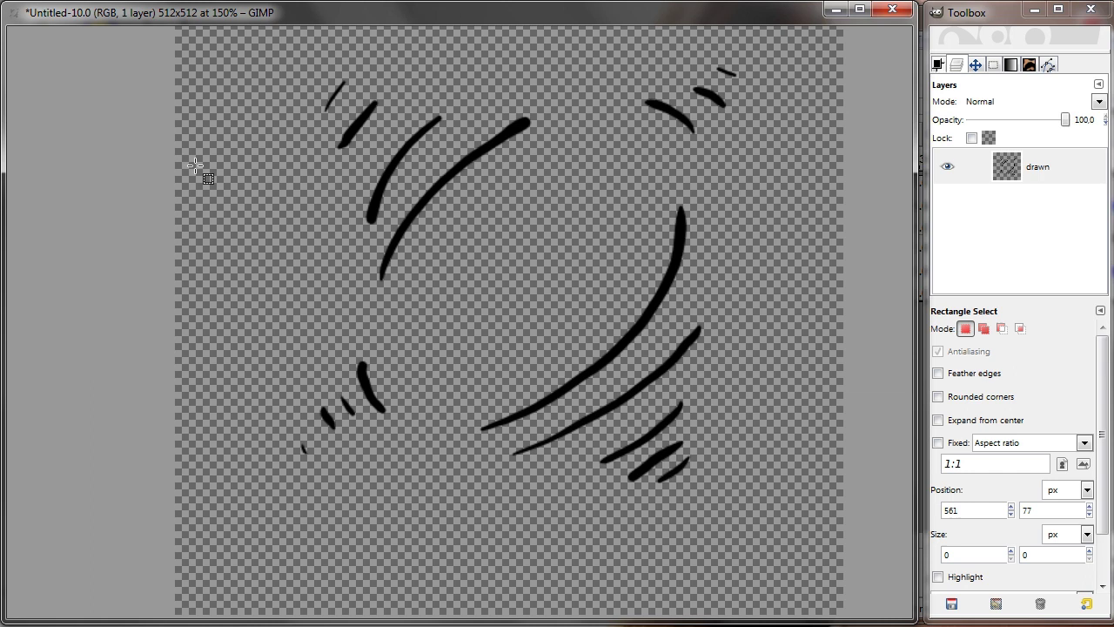
Step: Open Save As from the canvas menu and navigate to the .gimp-2.6/brushes folder
right_click(181, 143)
mouse_move(227, 162)
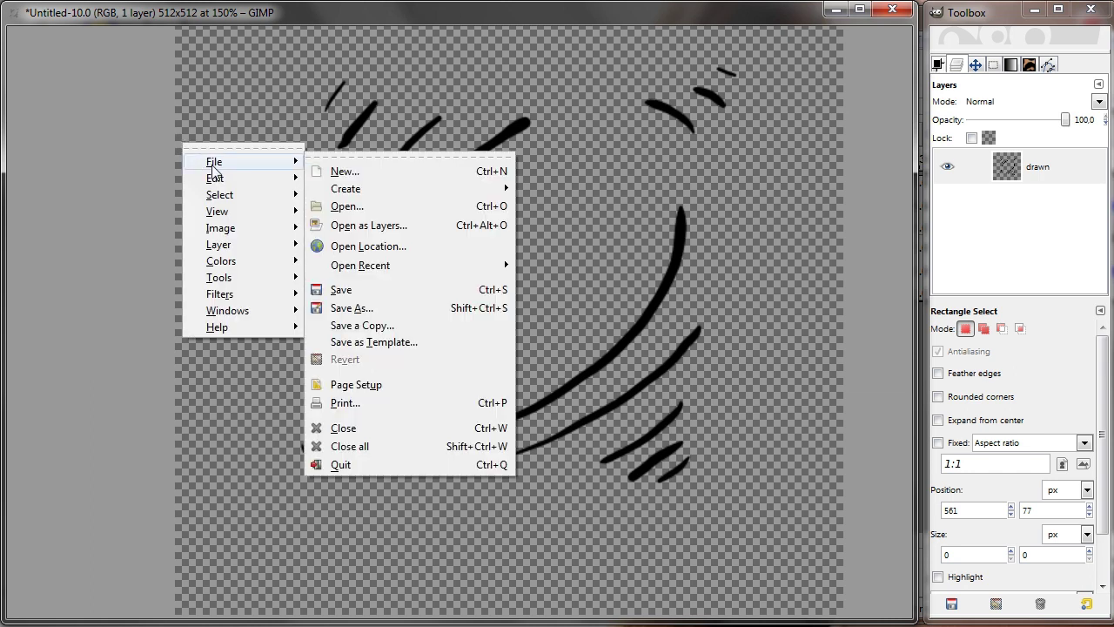
click(358, 309)
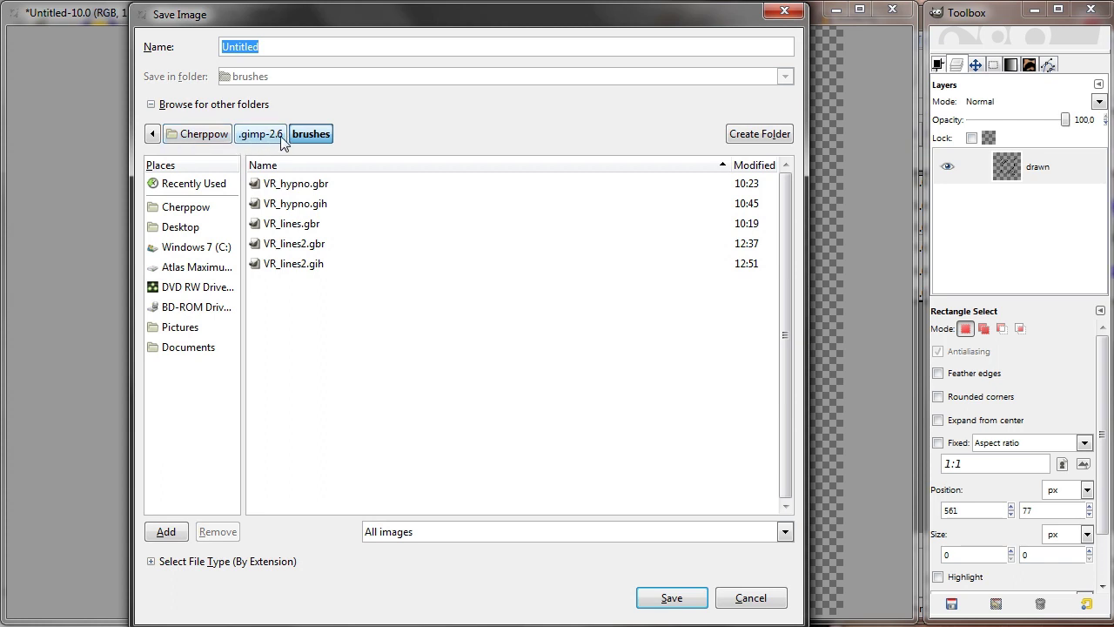
click(261, 134)
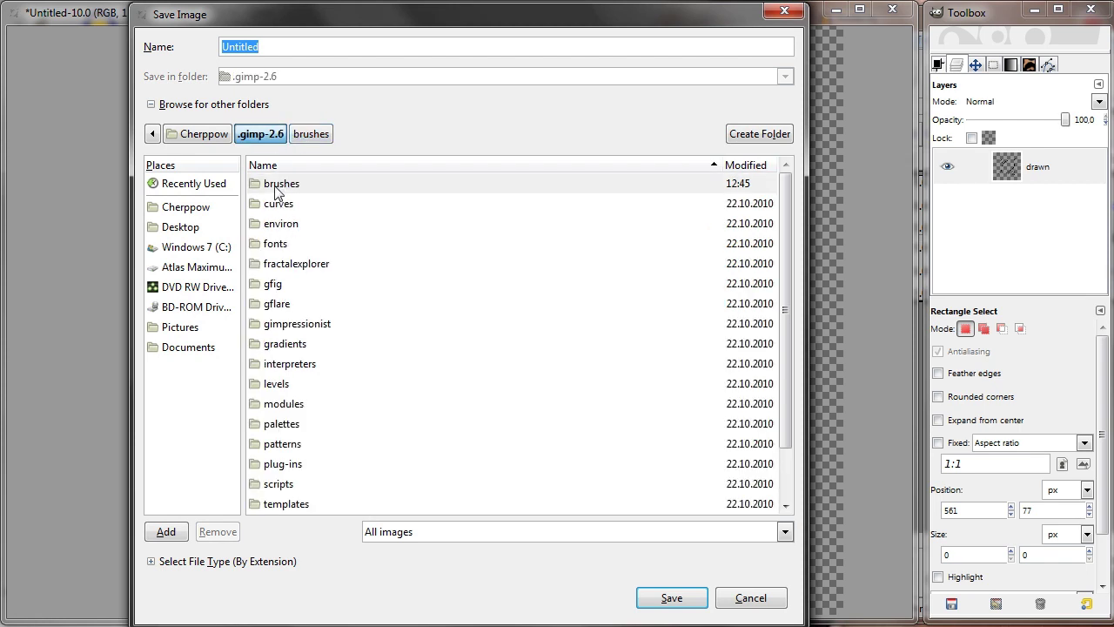
double_click(277, 192)
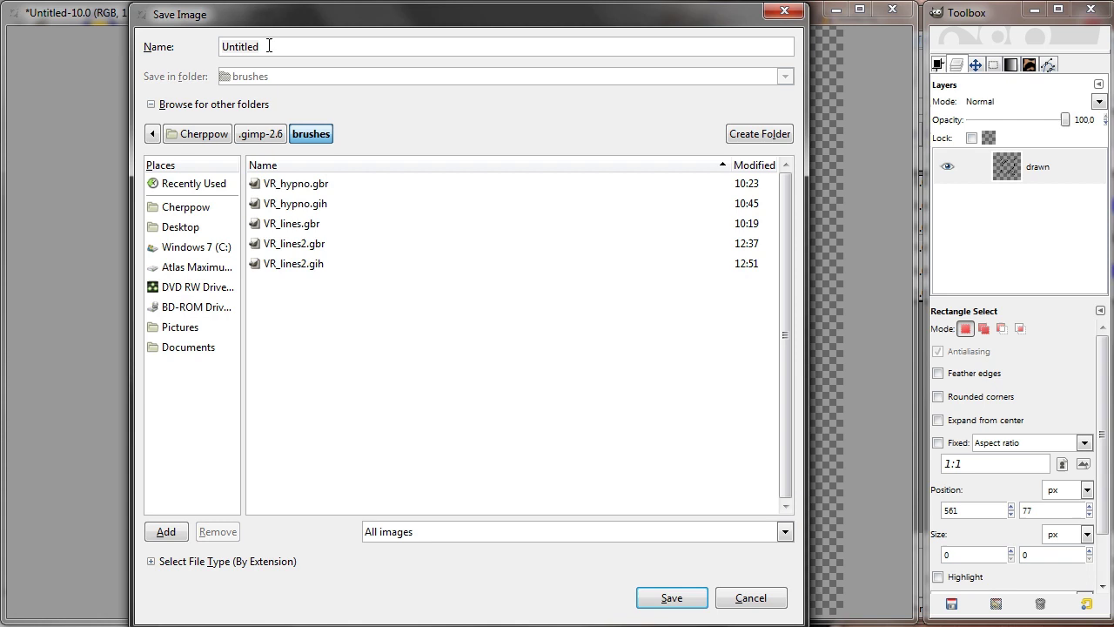
Step: Name the file VR_ellipse_line, using underscores instead of spaces
key(ctrl+a)
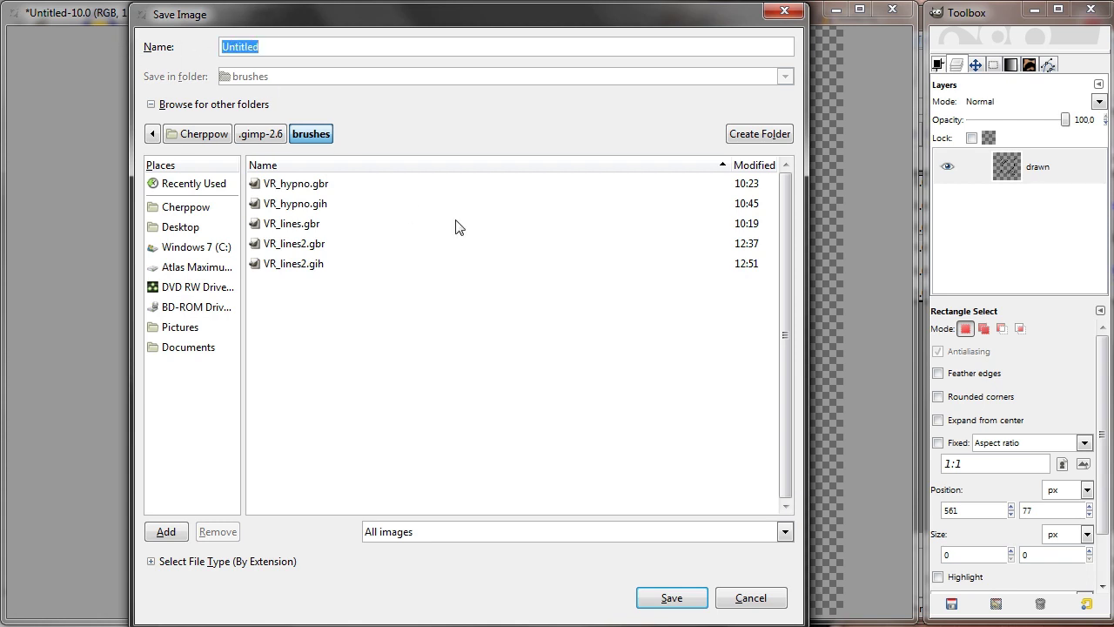
text(VR)
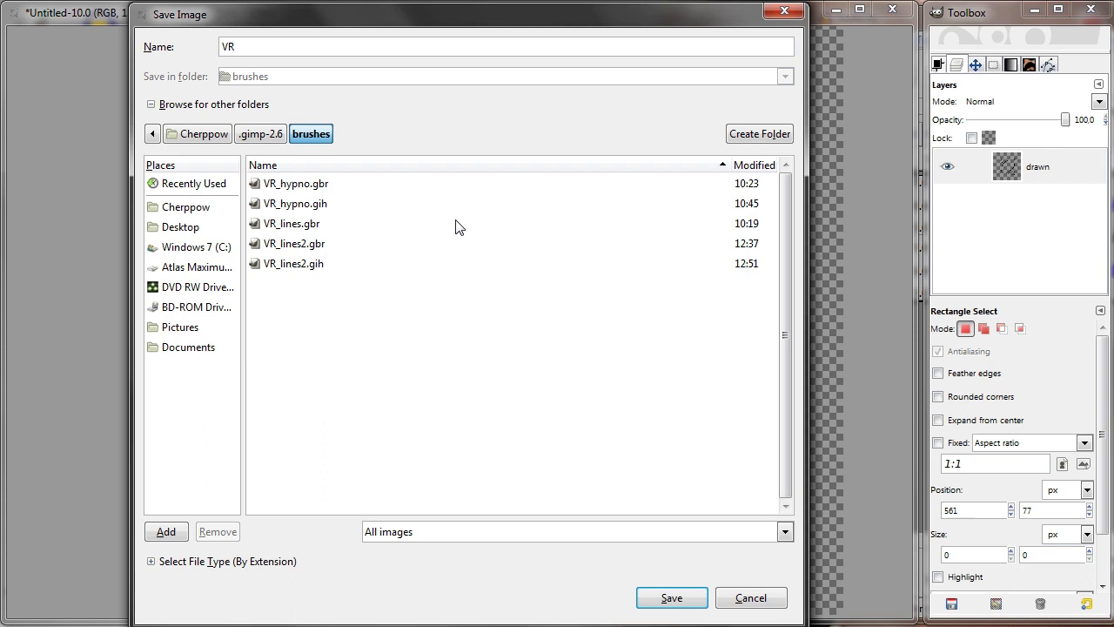
text( ellipse)
key(BackSpace)
text(_)
key(BackSpace)
text(_line)
Step: Choose the GIMP brush (gbr) file type and save
click(151, 561)
scroll(375, 475, down, 4)
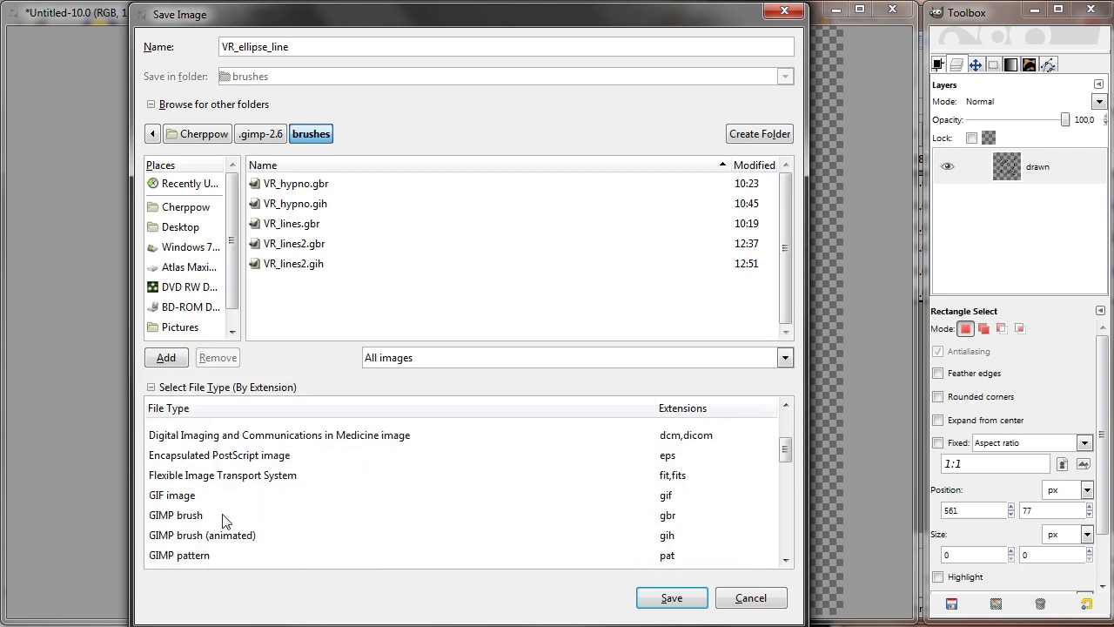
click(190, 518)
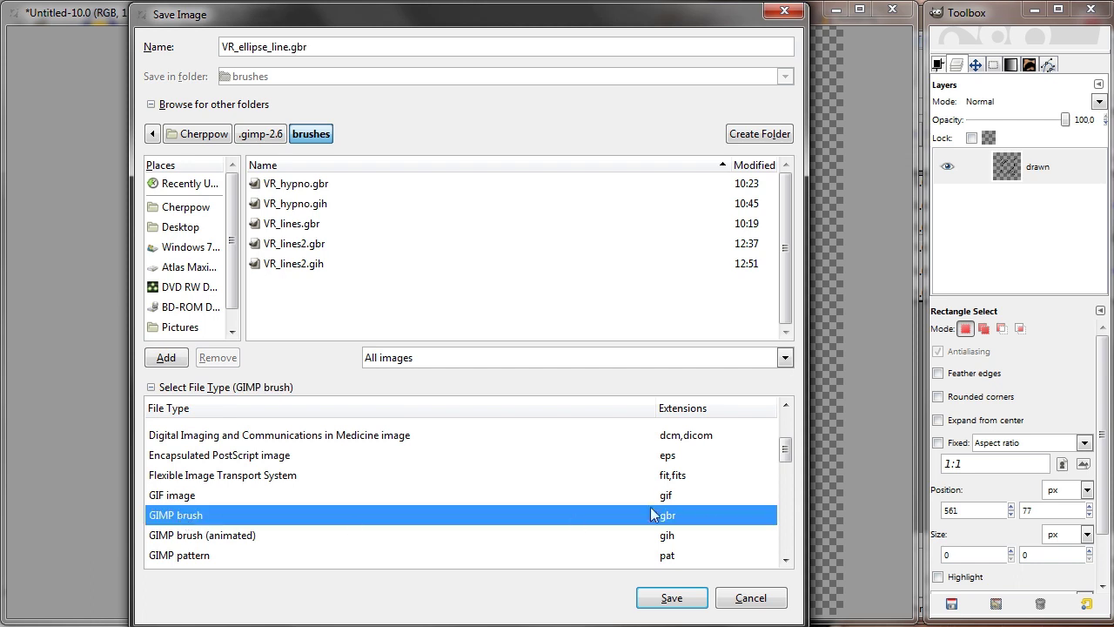
click(670, 598)
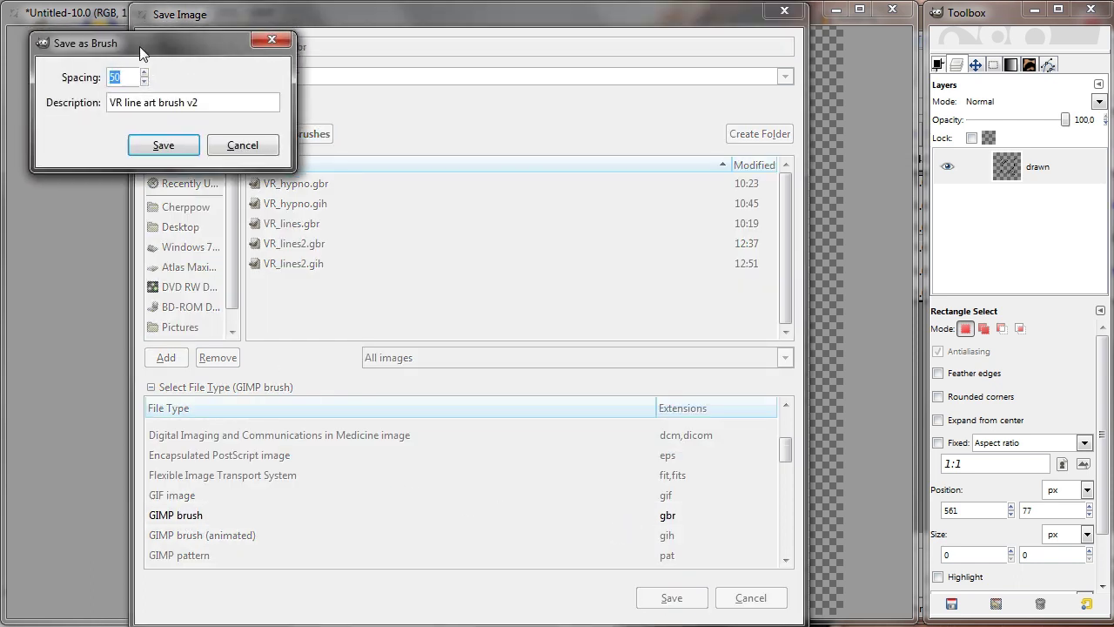
Step: Set the brush description to 'VR elliptical line art brush' and spacing to 35, then save
drag(142, 54, 338, 101)
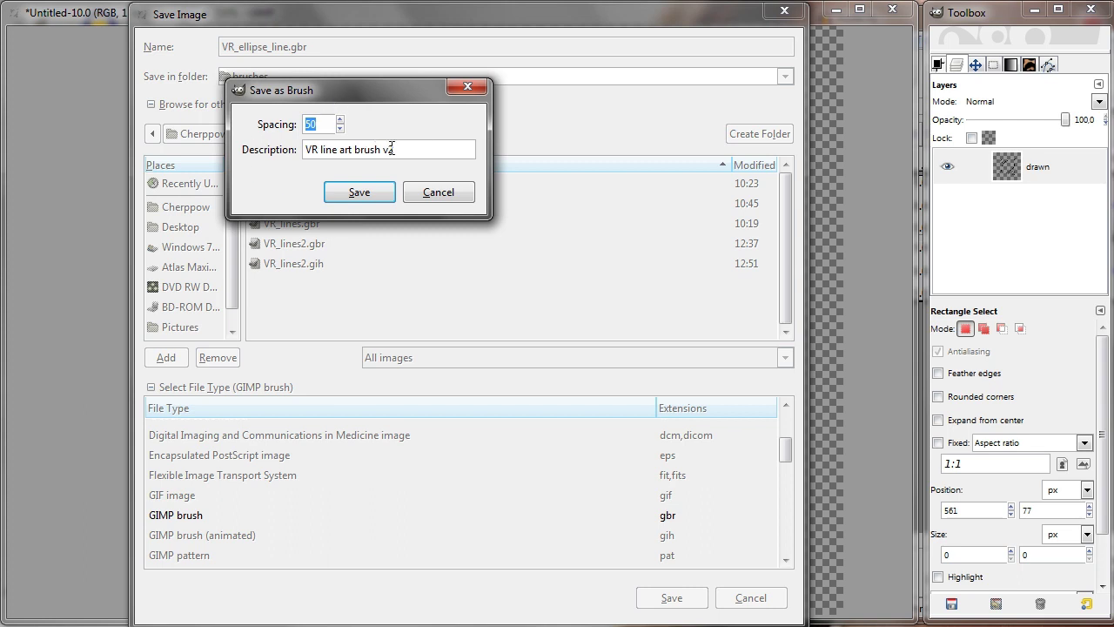
drag(437, 151, 324, 153)
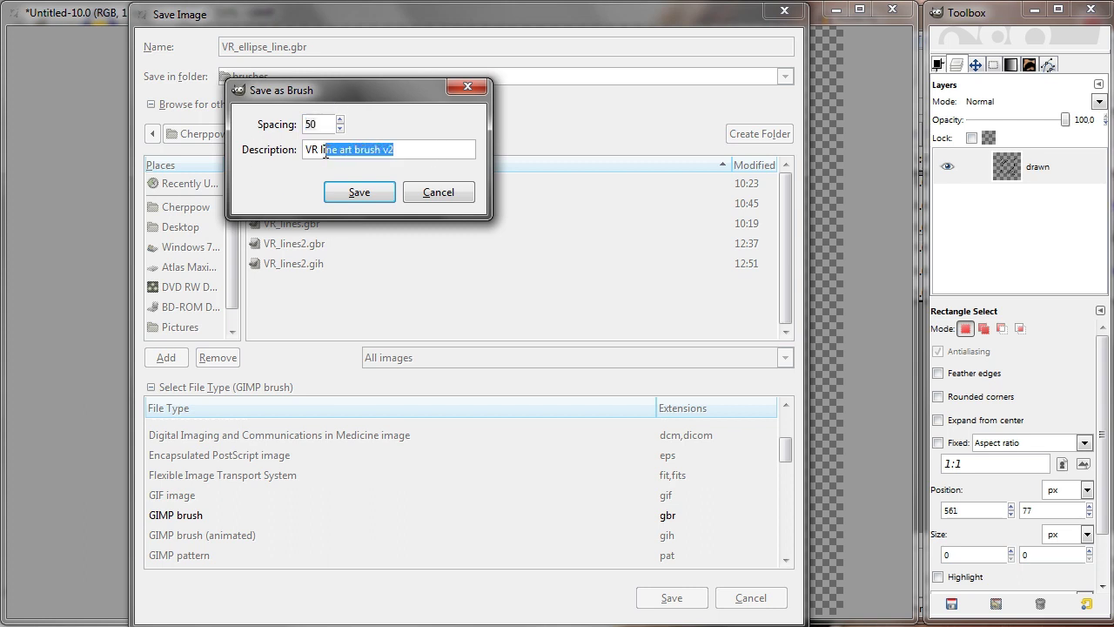
click(410, 146)
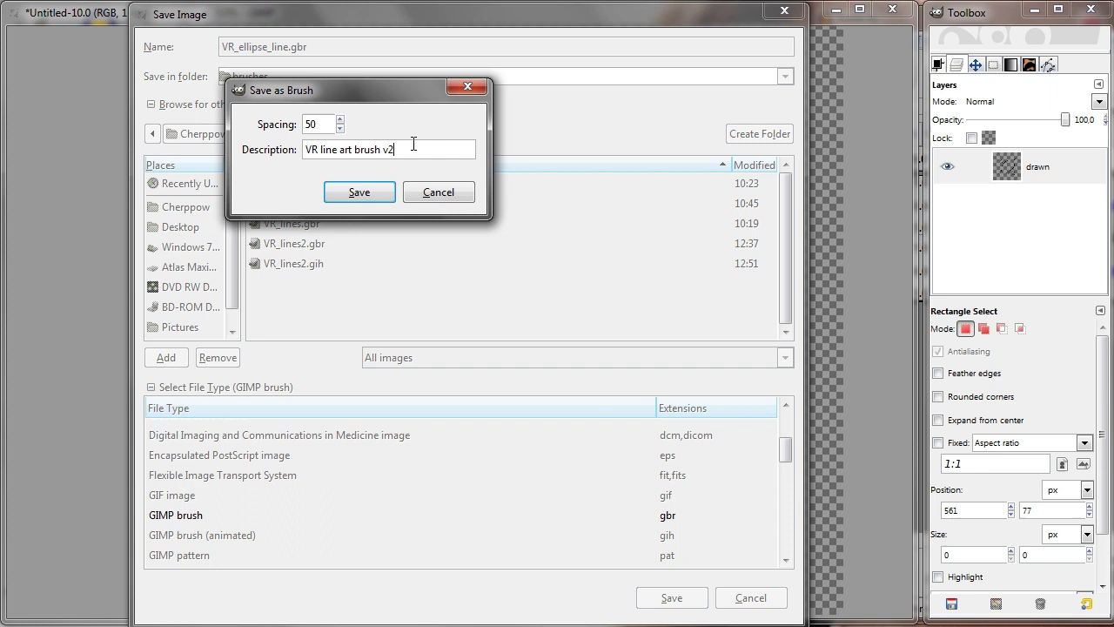
text(ellipti)
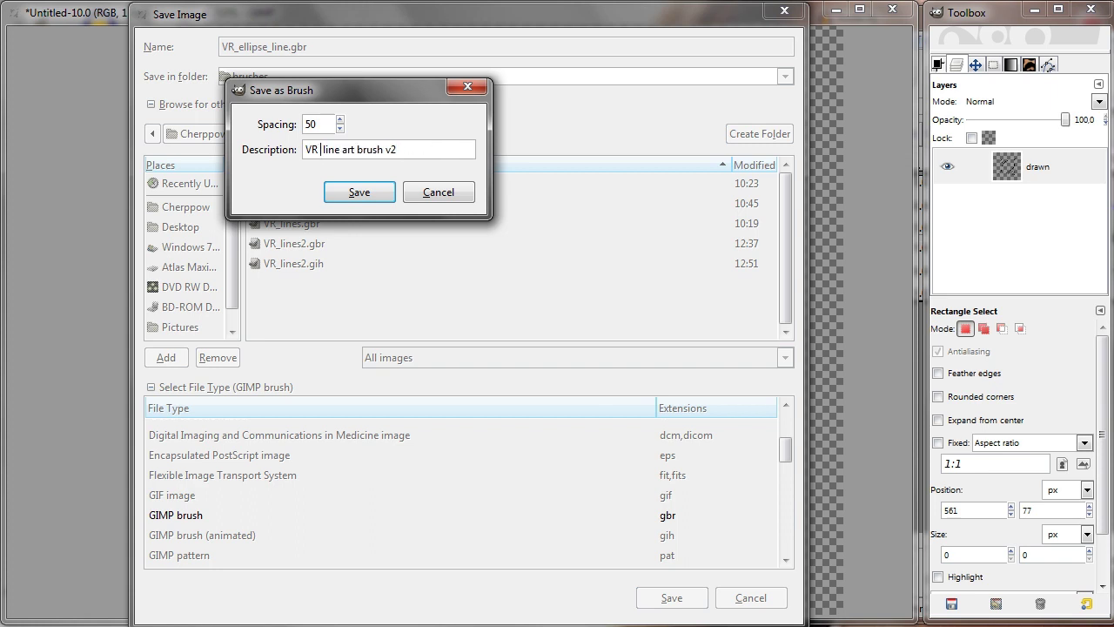
text(cal)
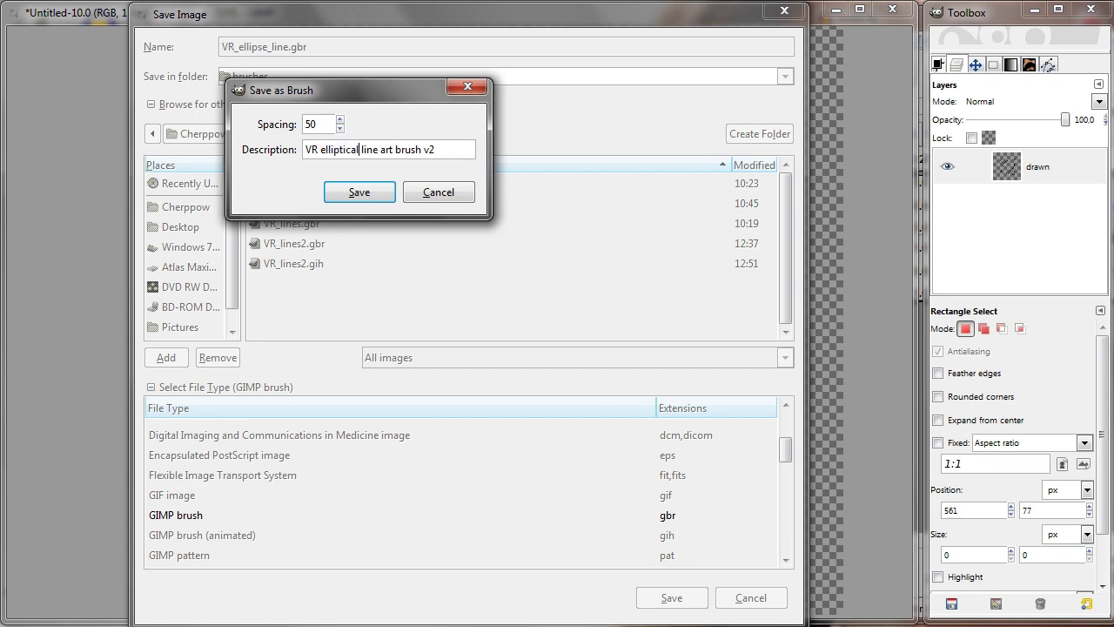
click(440, 149)
key(BackSpace)
key(BackSpace)
key(BackSpace)
drag(325, 123, 304, 124)
click(352, 195)
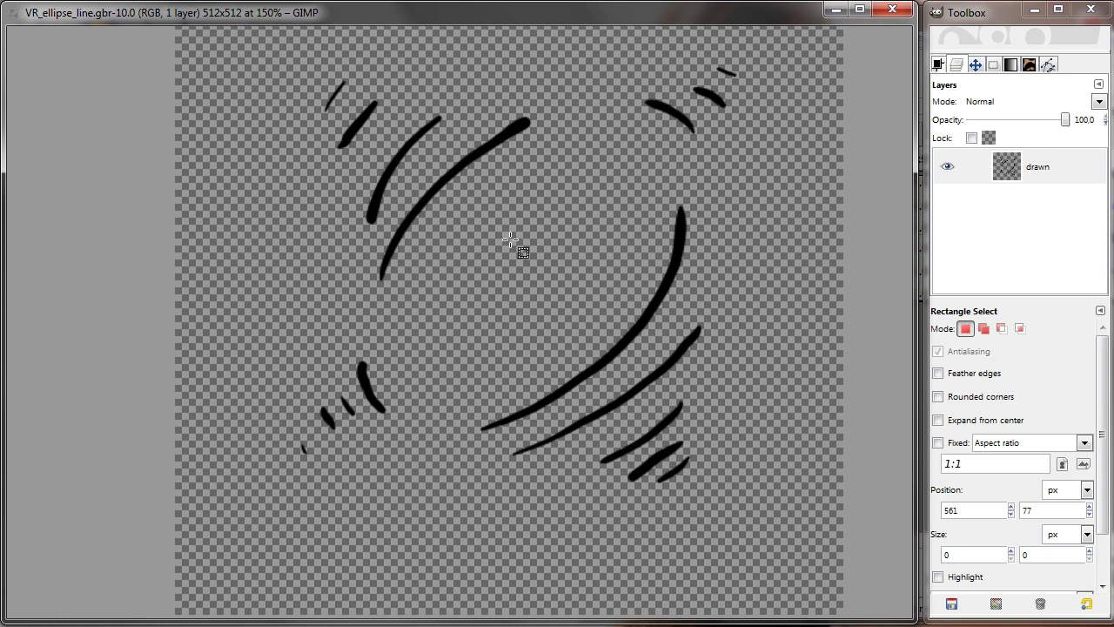
Step: Create another 512×512 image, enlarge its window, zoom to 150% and select the paintbrush
key(ctrl+n)
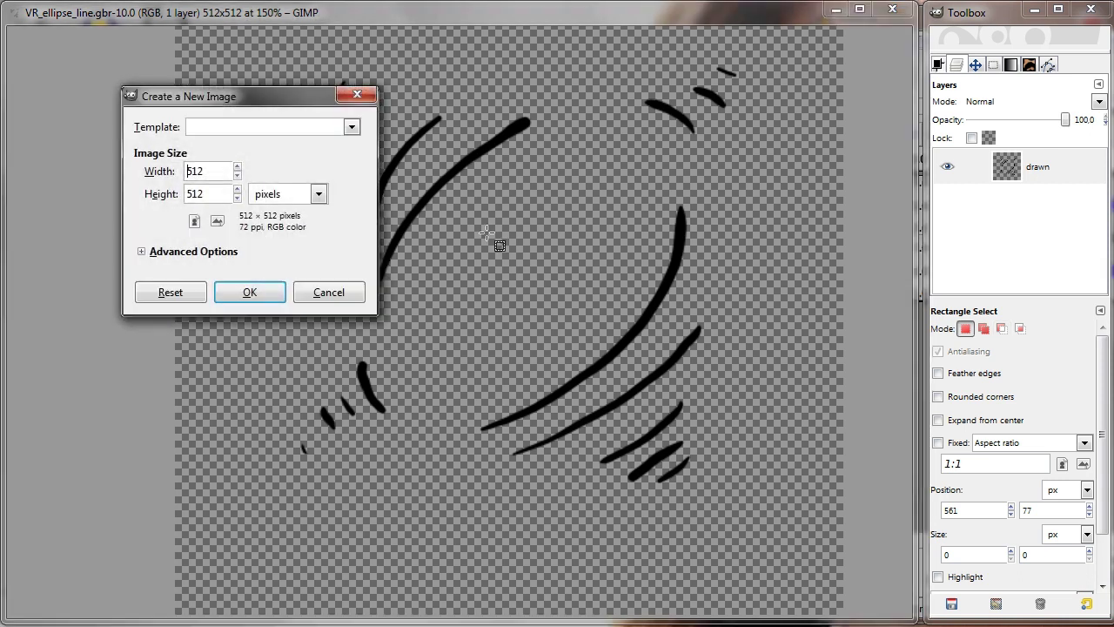
click(266, 294)
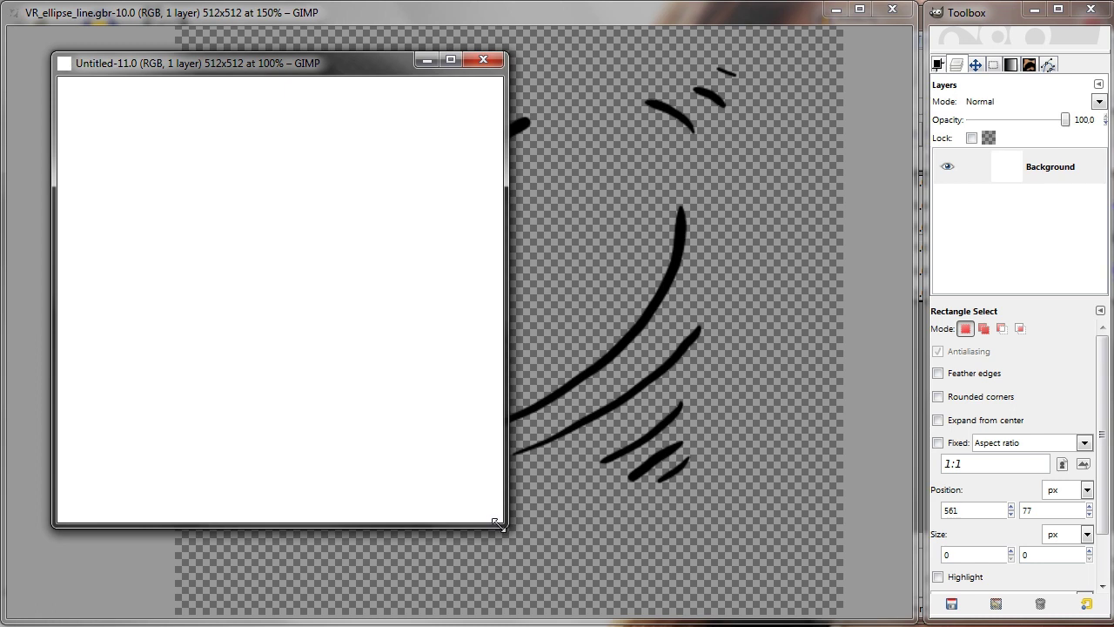
drag(503, 526, 899, 610)
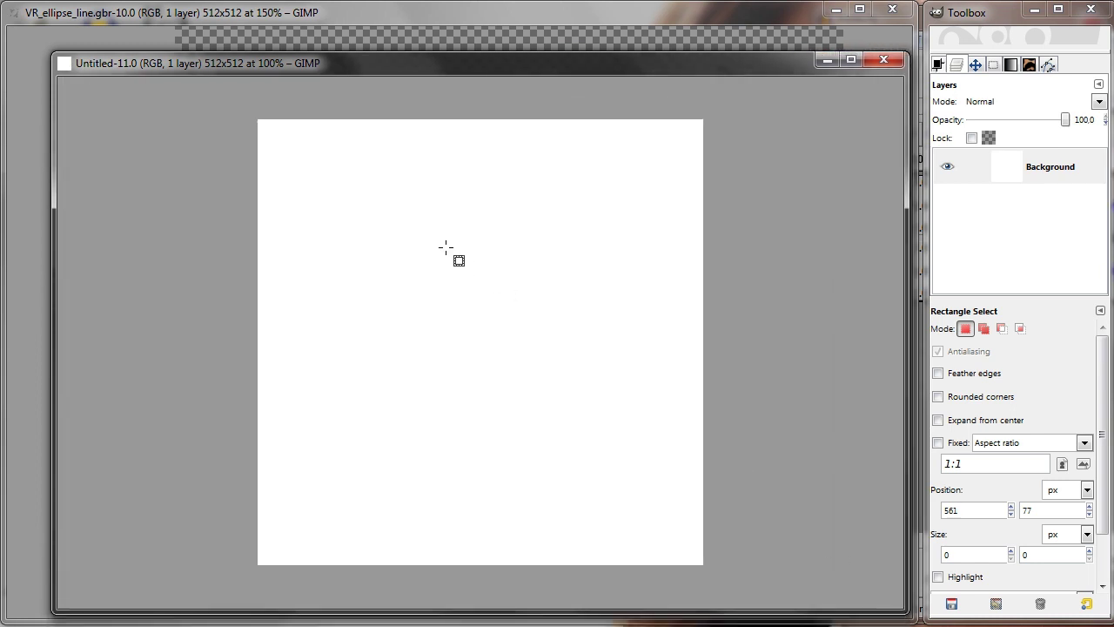
drag(53, 53, 21, 4)
key(plus)
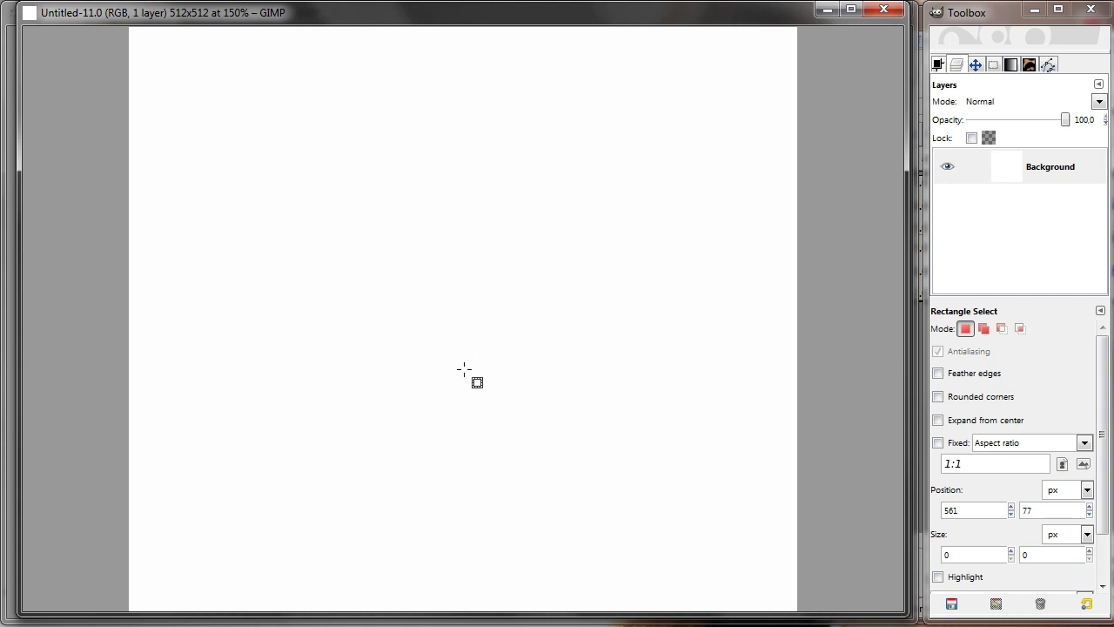
key(p)
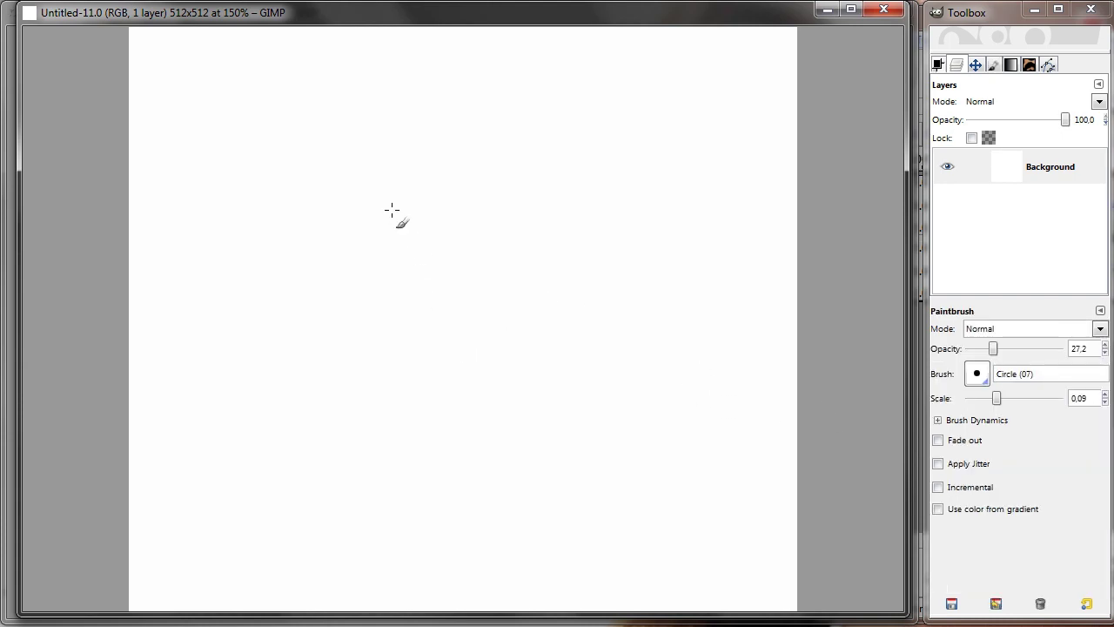
Step: Open and enlarge the Brushes list, refresh it, and pick the VR elliptical line art brush
click(975, 373)
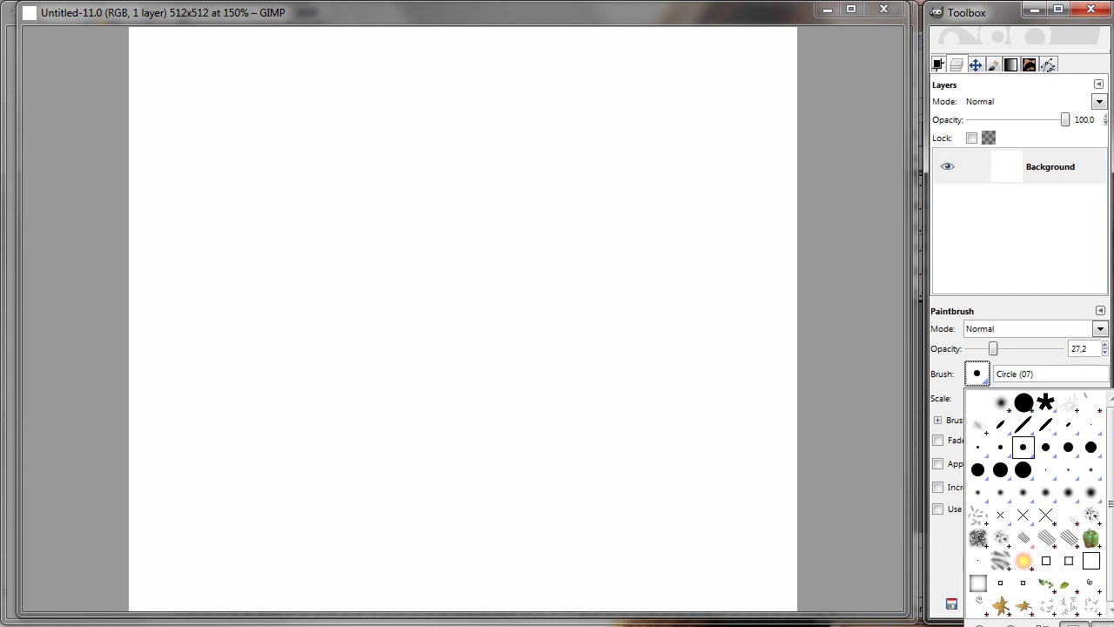
click(1098, 623)
mouse_move(1065, 515)
mouse_down()
mouse_move(895, 390)
mouse_move(753, 114)
mouse_move(775, 58)
mouse_up()
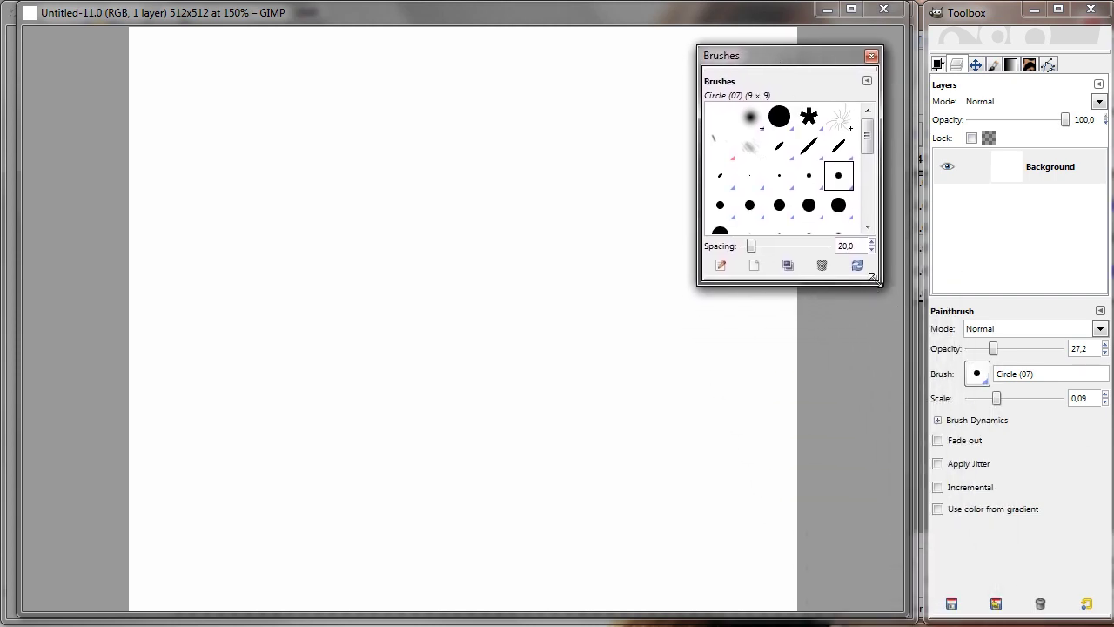
mouse_move(874, 278)
mouse_down()
mouse_move(896, 365)
mouse_move(903, 541)
mouse_up()
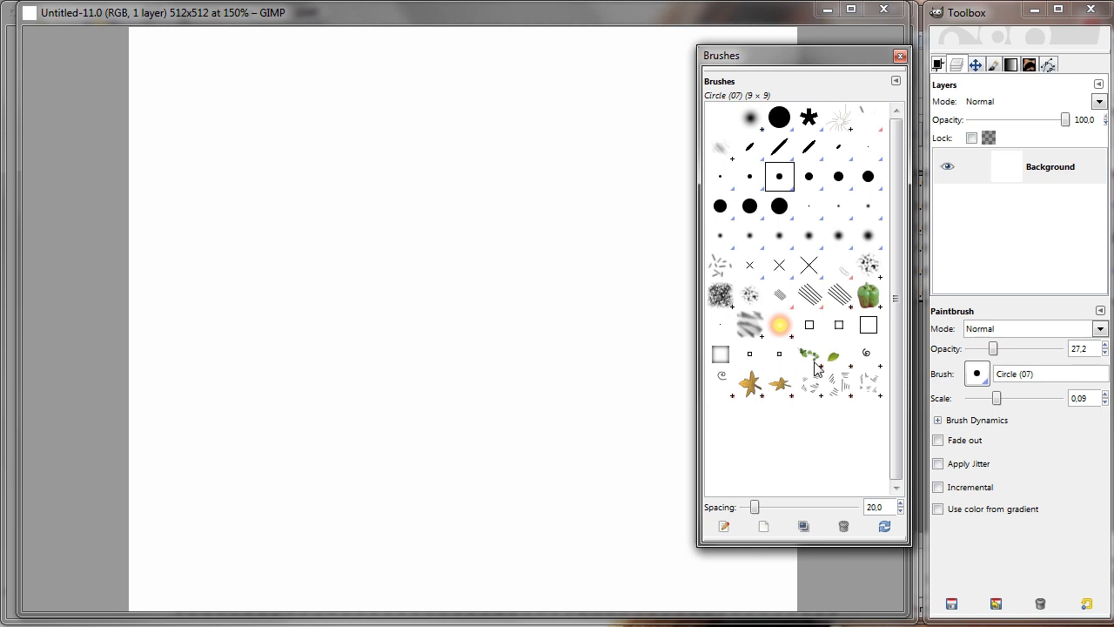
click(875, 533)
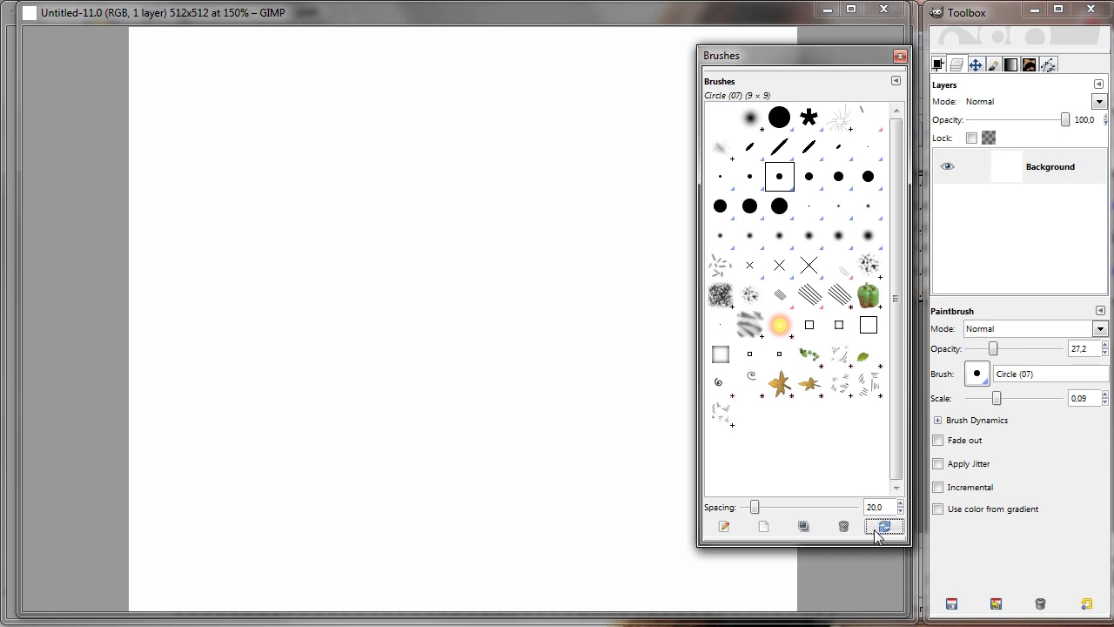
click(838, 362)
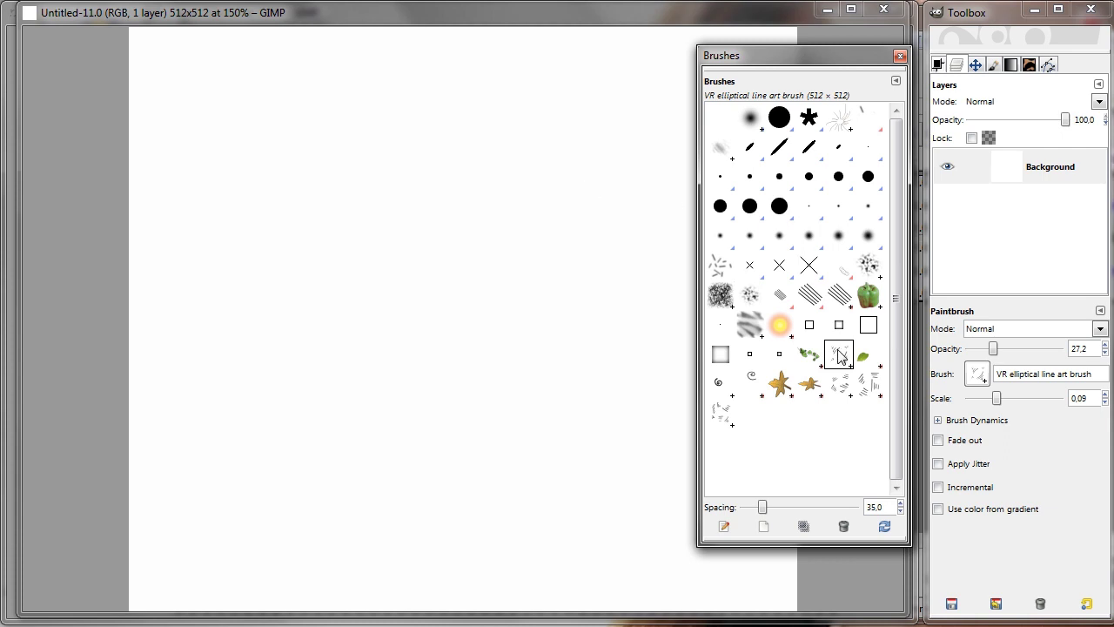
Step: Set the brush scale to 0.46 and stamp several faint grey test dabs on the canvas
click(425, 15)
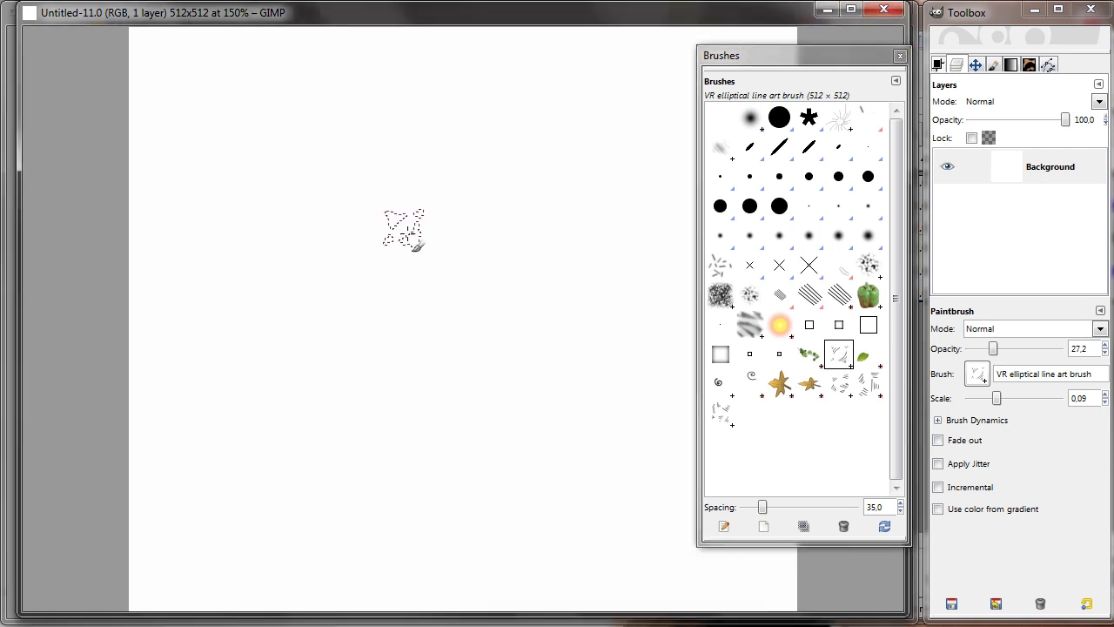
key(space)
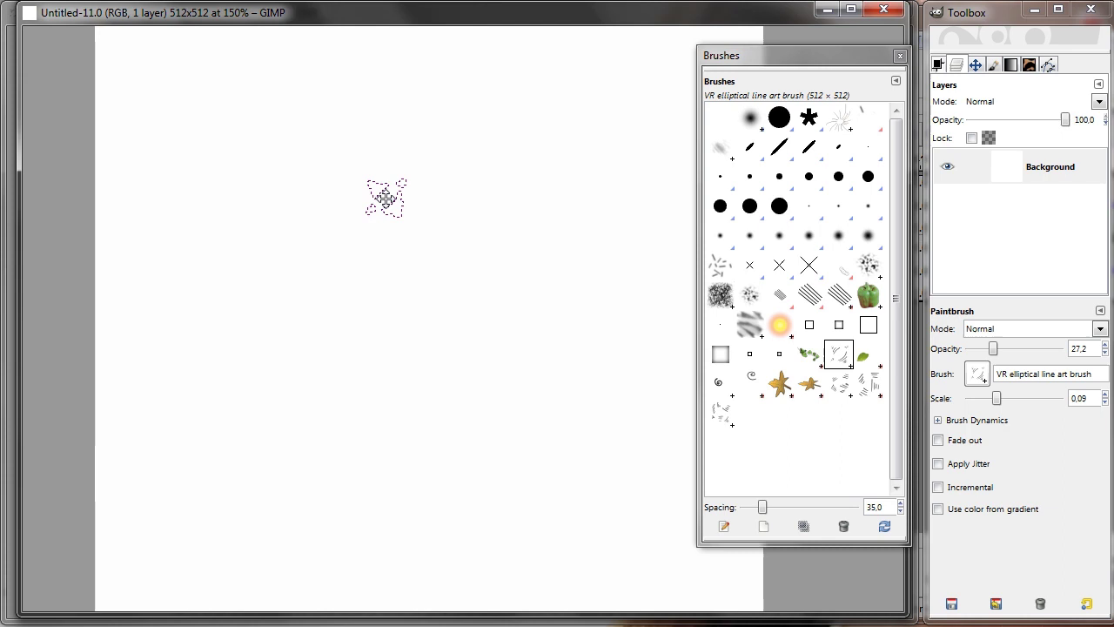
key(space)
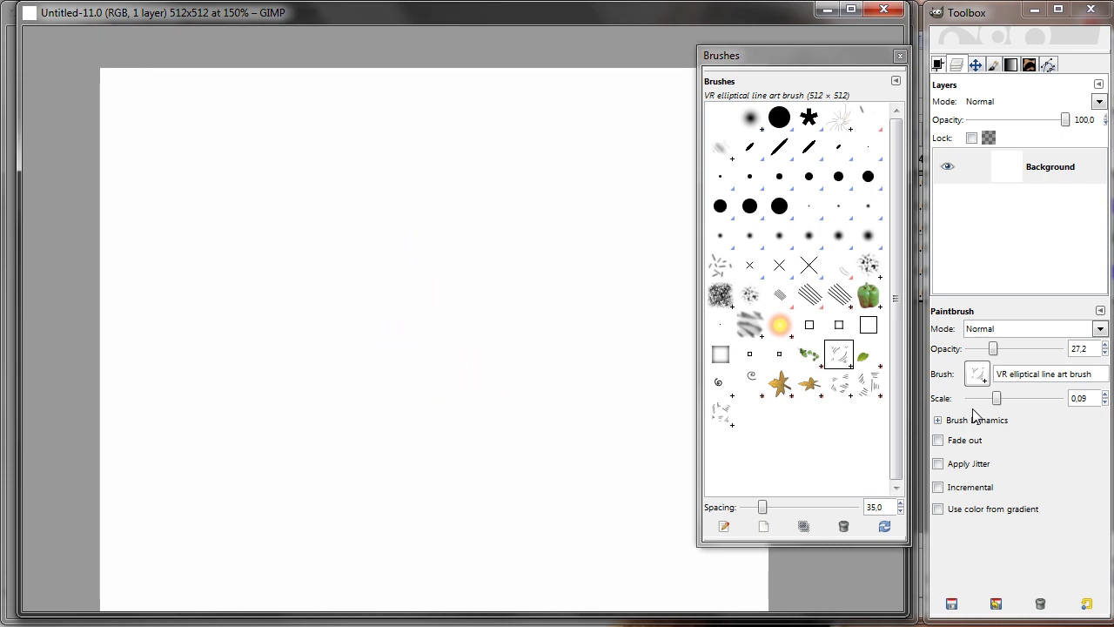
drag(999, 405, 1018, 400)
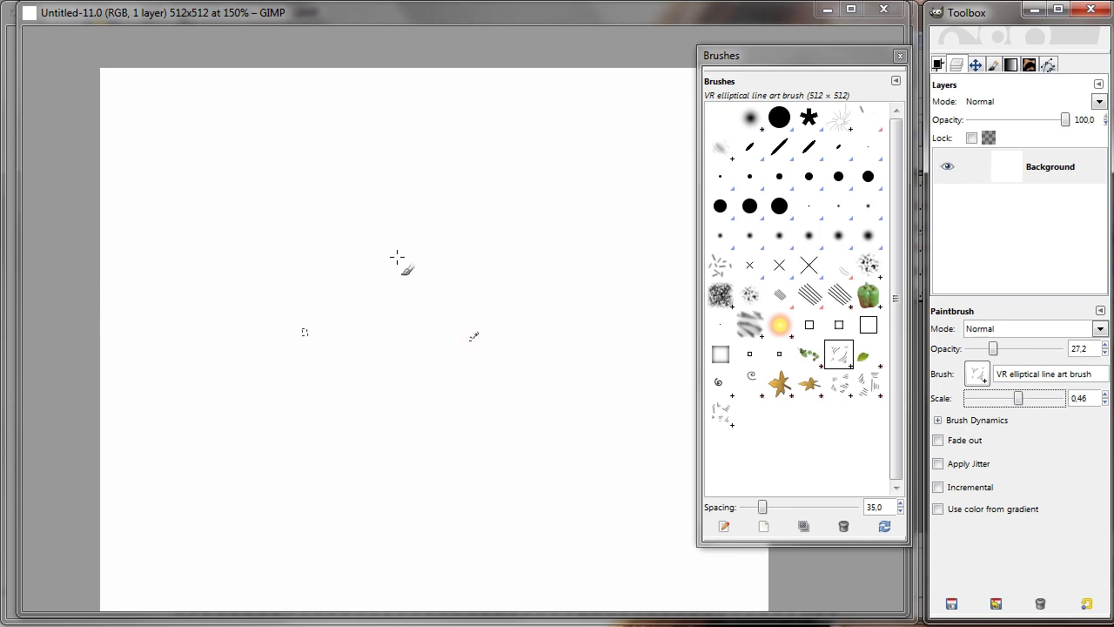
drag(330, 248, 366, 286)
click(530, 298)
click(392, 453)
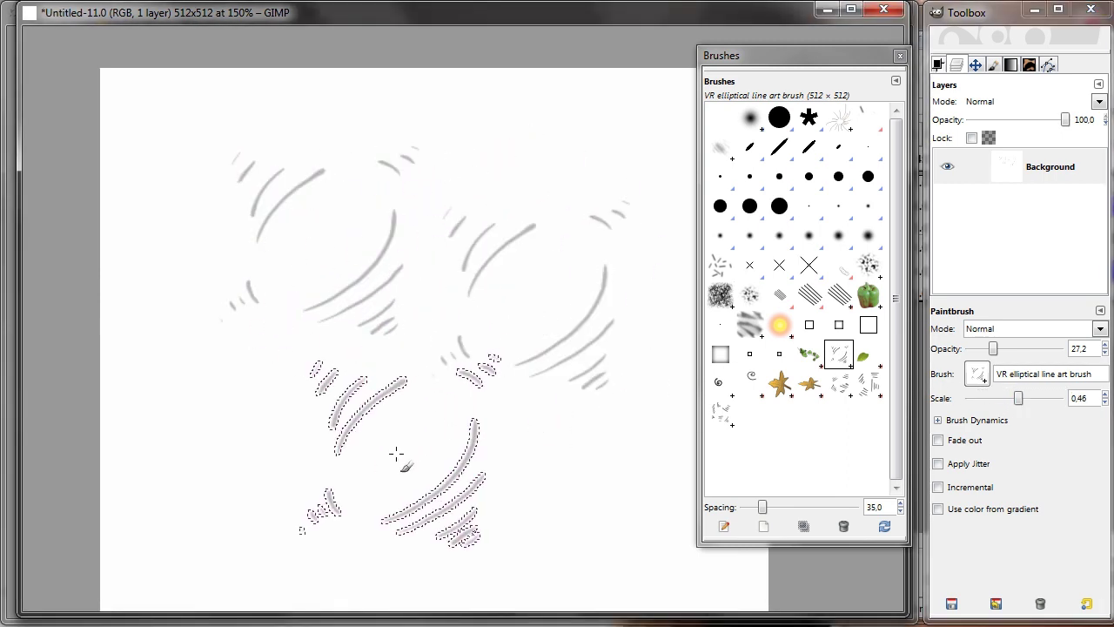
click(386, 386)
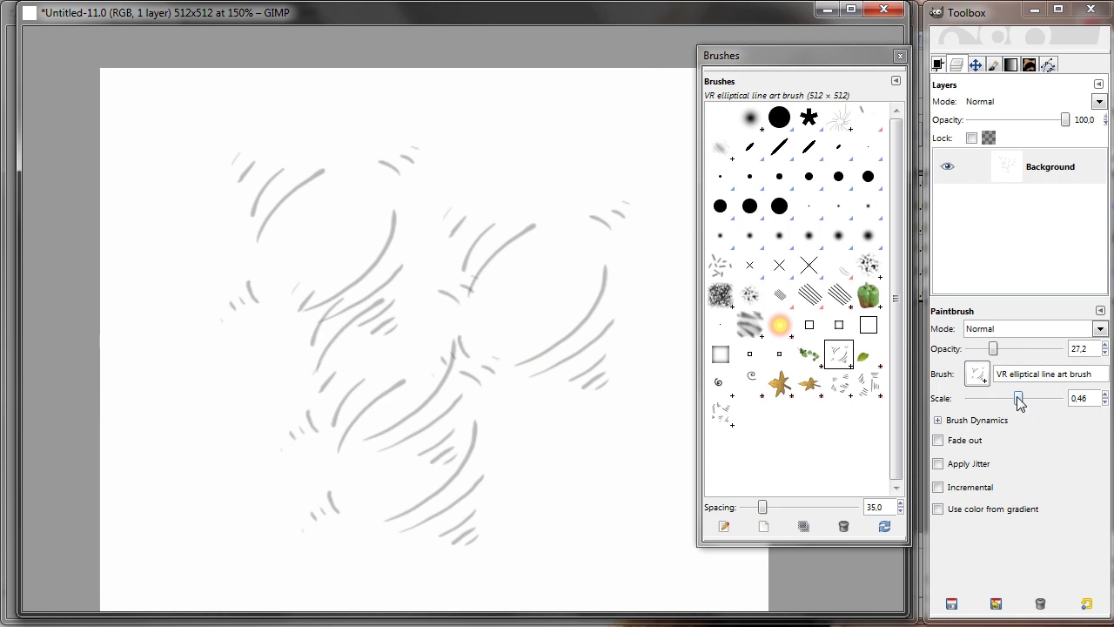
Step: Paint small strokes at scale 0.10, then bold black curved strokes at opacity 100 and scale 0.84
drag(1018, 400, 997, 400)
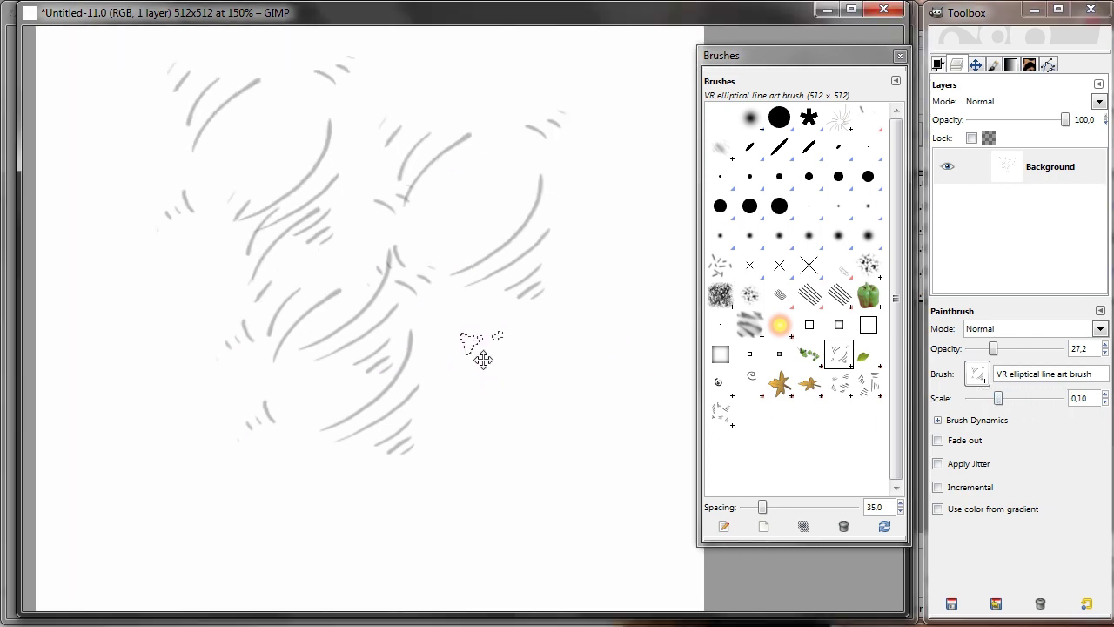
mouse_move(484, 360)
mouse_down()
mouse_move(554, 355)
mouse_move(548, 390)
mouse_move(489, 467)
mouse_move(487, 403)
mouse_move(522, 366)
mouse_move(499, 436)
mouse_move(543, 389)
mouse_move(504, 473)
mouse_up()
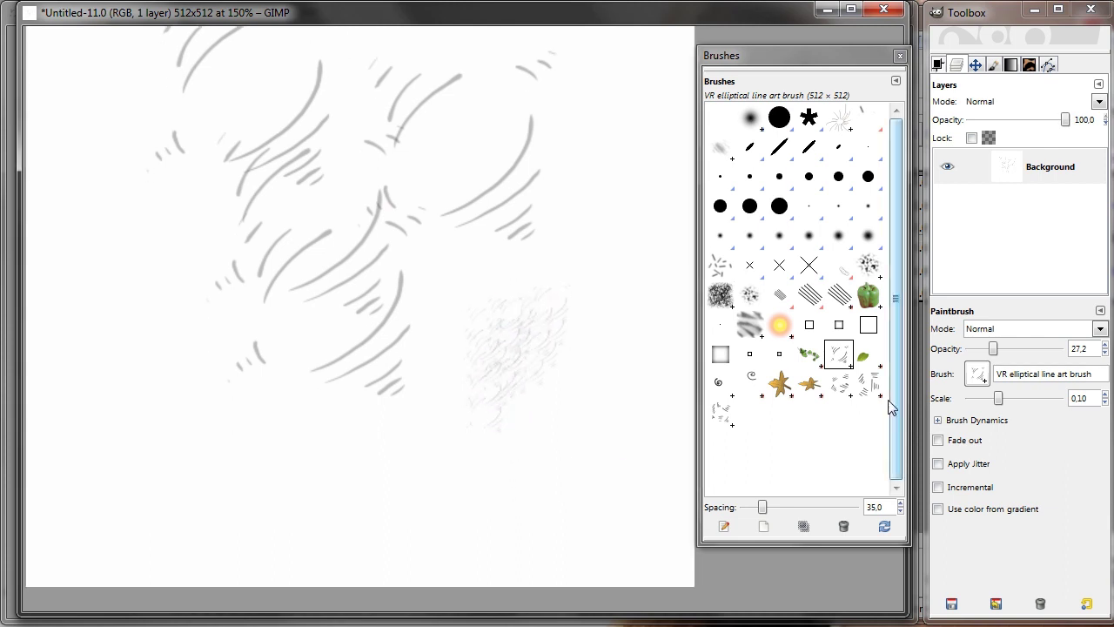
drag(996, 355, 1057, 351)
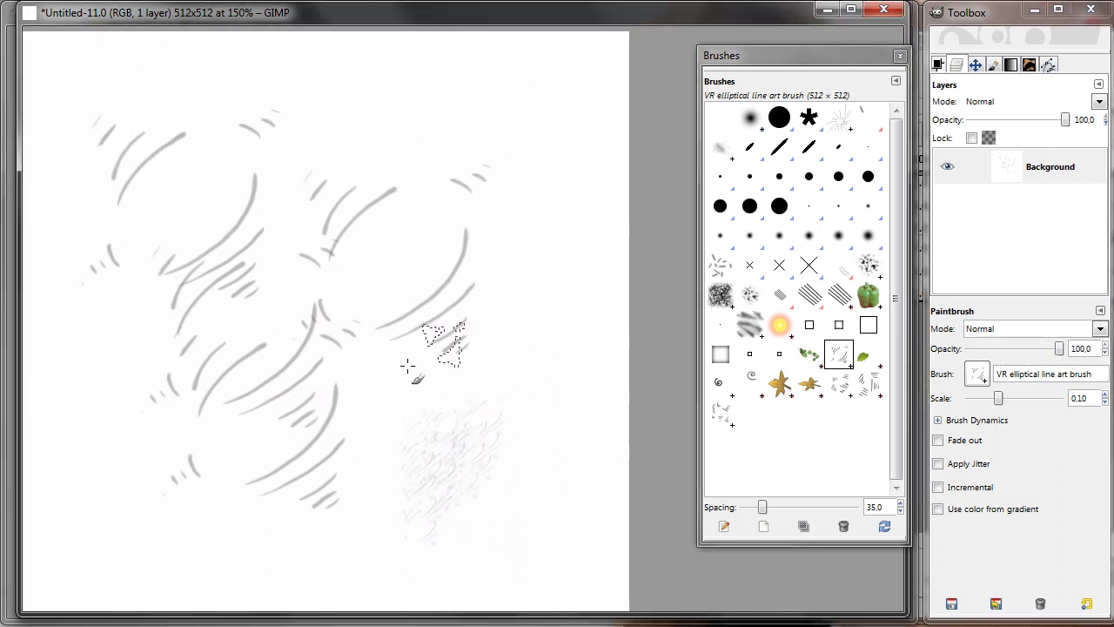
mouse_move(407, 365)
mouse_down()
mouse_move(543, 238)
mouse_move(519, 383)
mouse_move(494, 418)
mouse_move(517, 257)
mouse_move(457, 391)
mouse_up()
drag(999, 402, 1028, 398)
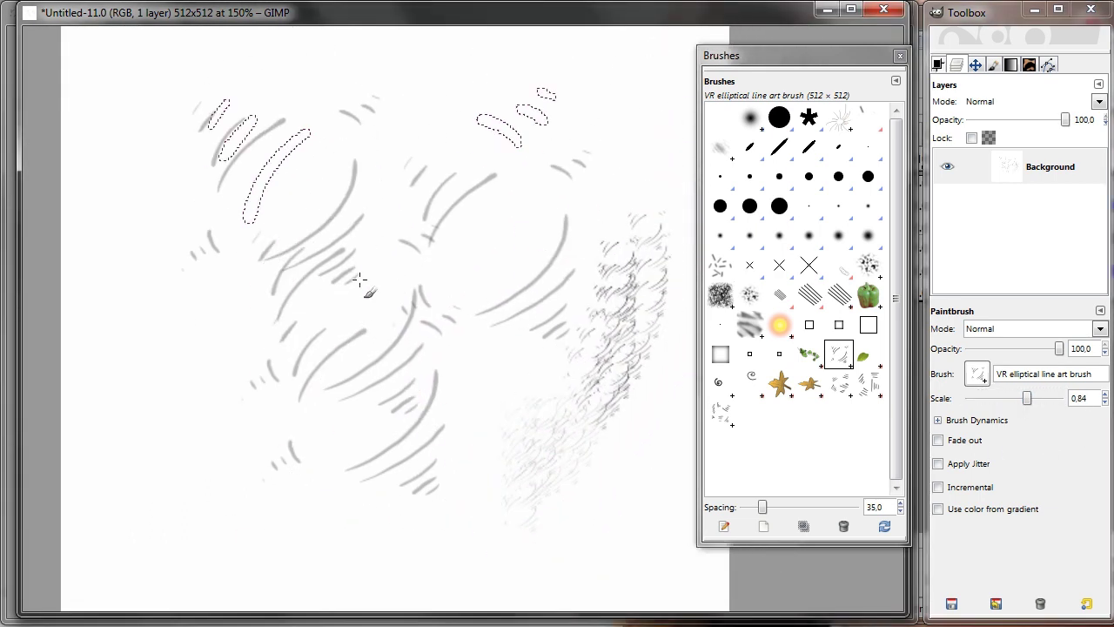
mouse_move(360, 286)
mouse_down()
mouse_move(376, 343)
mouse_move(481, 332)
mouse_move(340, 332)
mouse_move(370, 305)
mouse_up()
Step: Zoom to 100%, expand Brush Dynamics and set the paintbrush scale to 0.13
key(1)
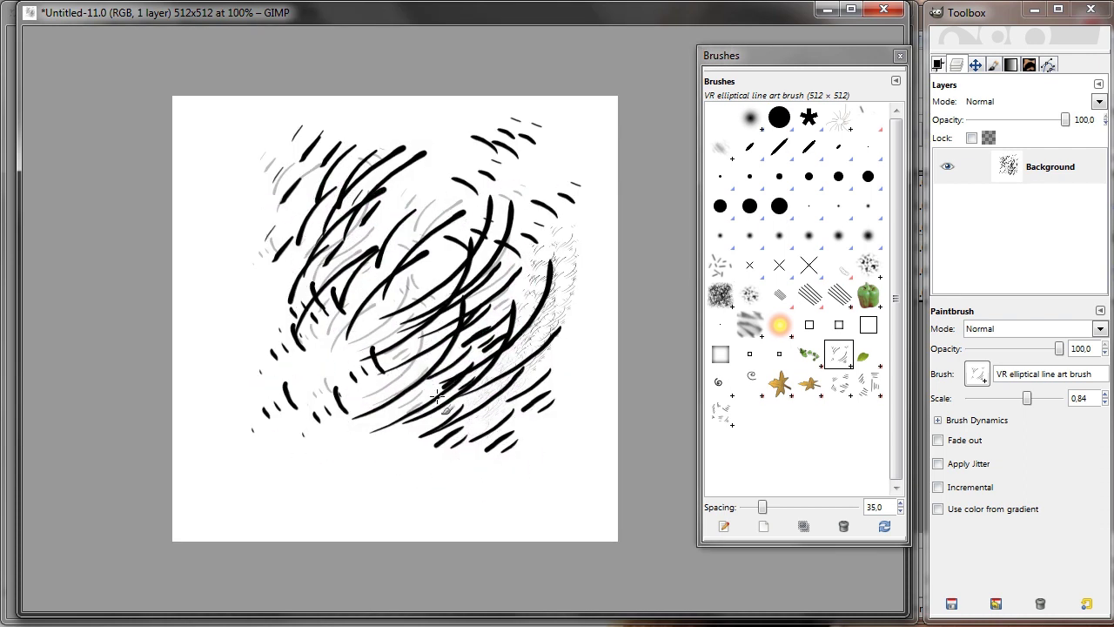
click(939, 421)
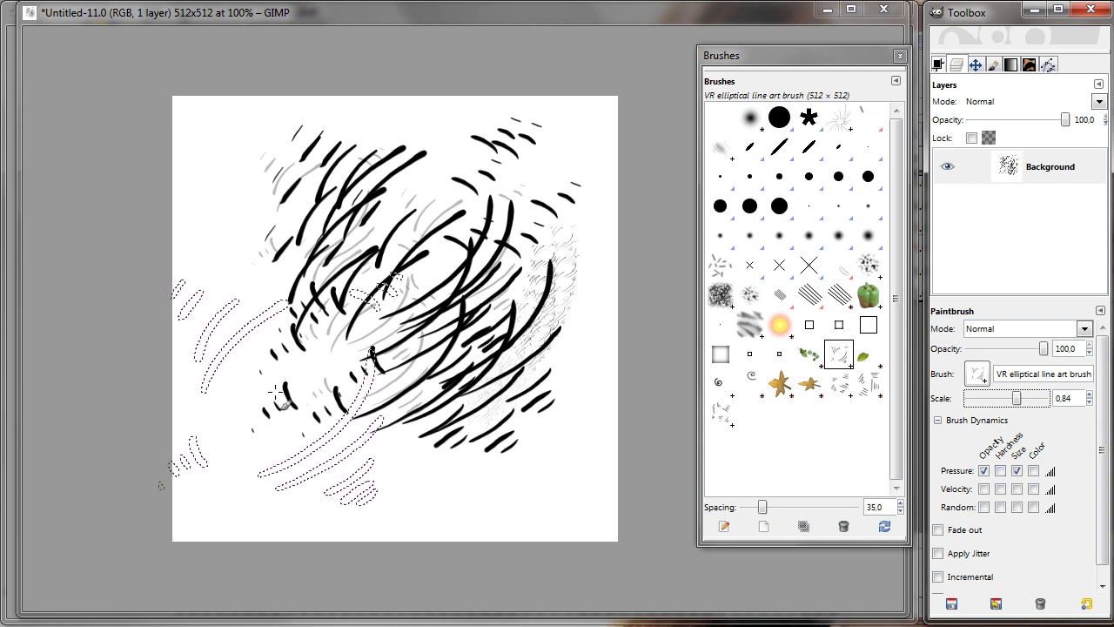
drag(1013, 398, 1002, 409)
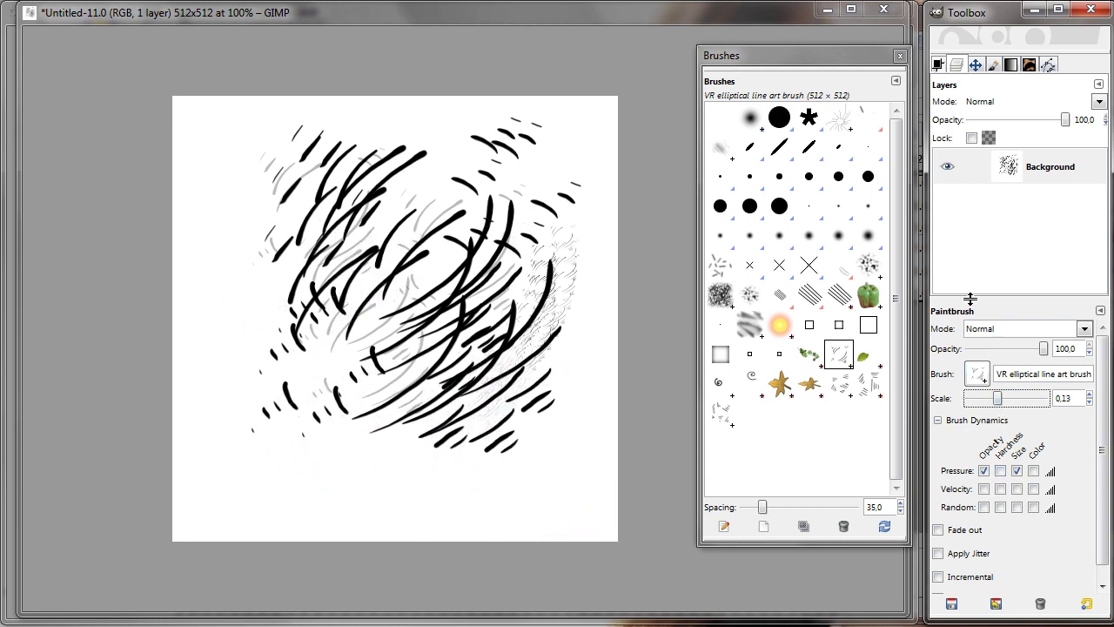
key(k)
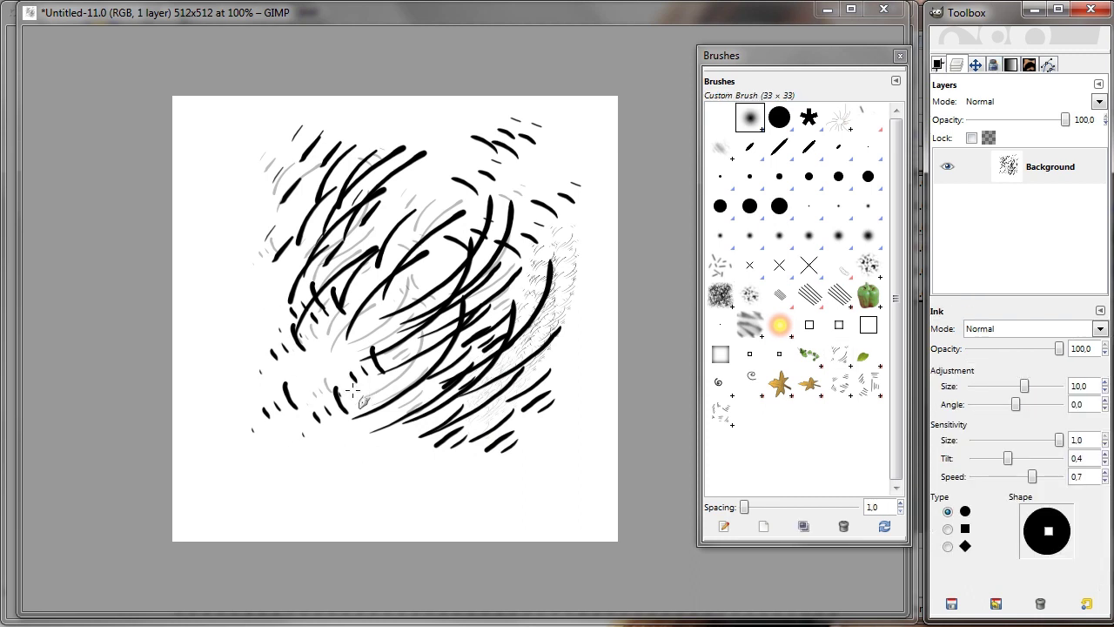
key(p)
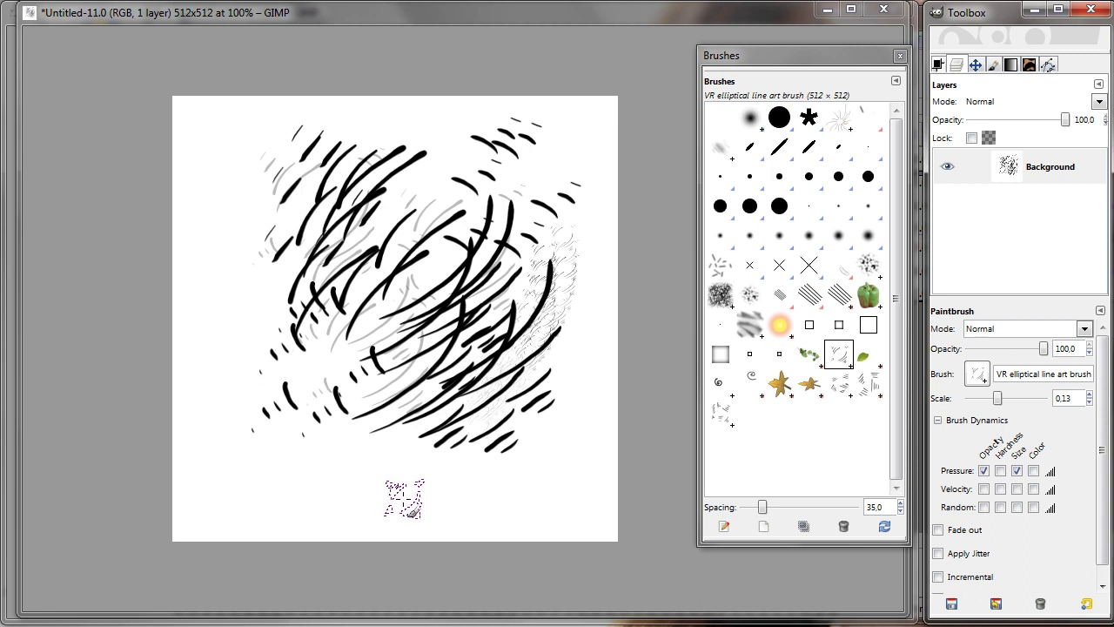
Step: Paint faint hatched arcs along the bottom, the lower right, and up the left side
mouse_move(403, 499)
mouse_down()
mouse_move(354, 474)
mouse_move(383, 487)
mouse_move(522, 446)
mouse_move(551, 471)
mouse_move(587, 439)
mouse_move(597, 392)
mouse_move(567, 356)
mouse_move(585, 322)
mouse_up()
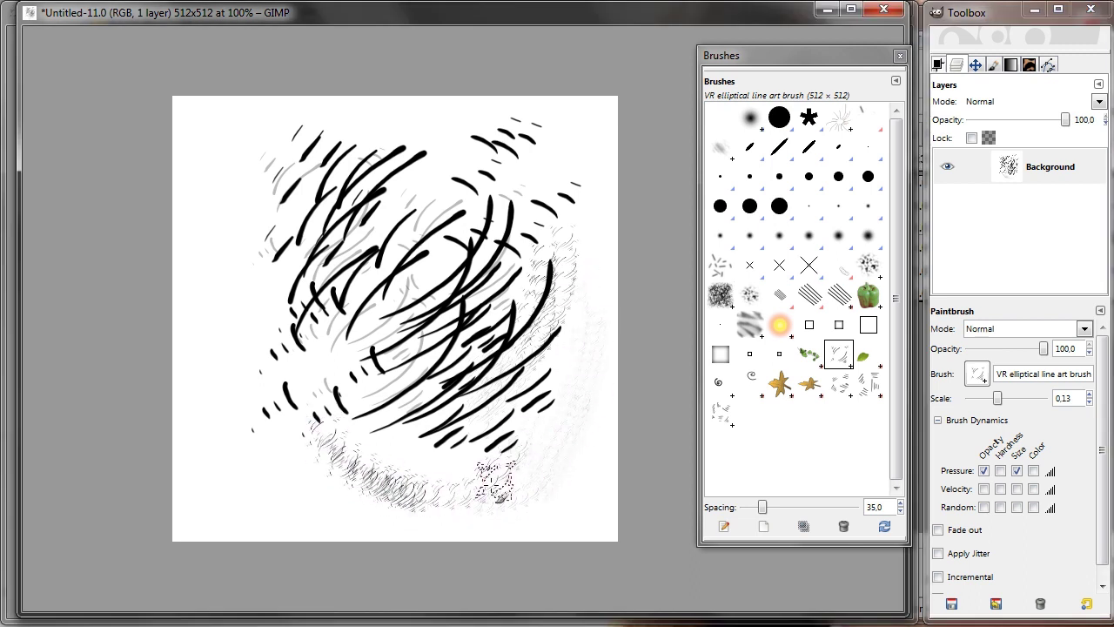
mouse_move(585, 417)
mouse_down()
mouse_move(585, 467)
mouse_move(541, 507)
mouse_move(570, 493)
mouse_up()
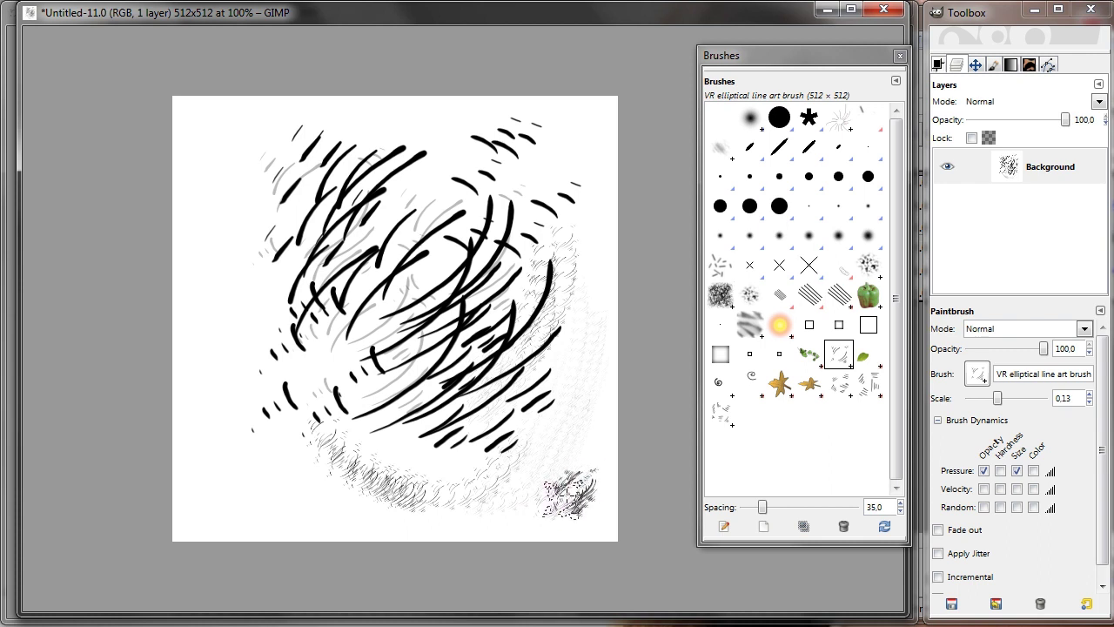
drag(285, 480, 256, 449)
drag(256, 448, 221, 256)
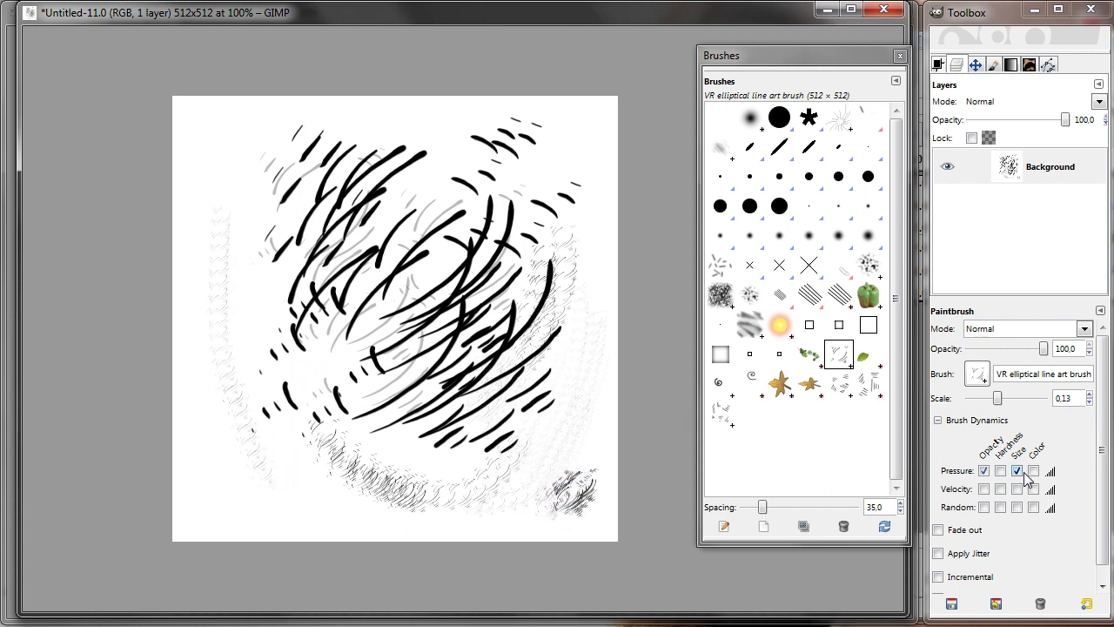
Step: Collapse Brush Dynamics, close the Brushes dialog, and return the view to 100% zoom
click(937, 421)
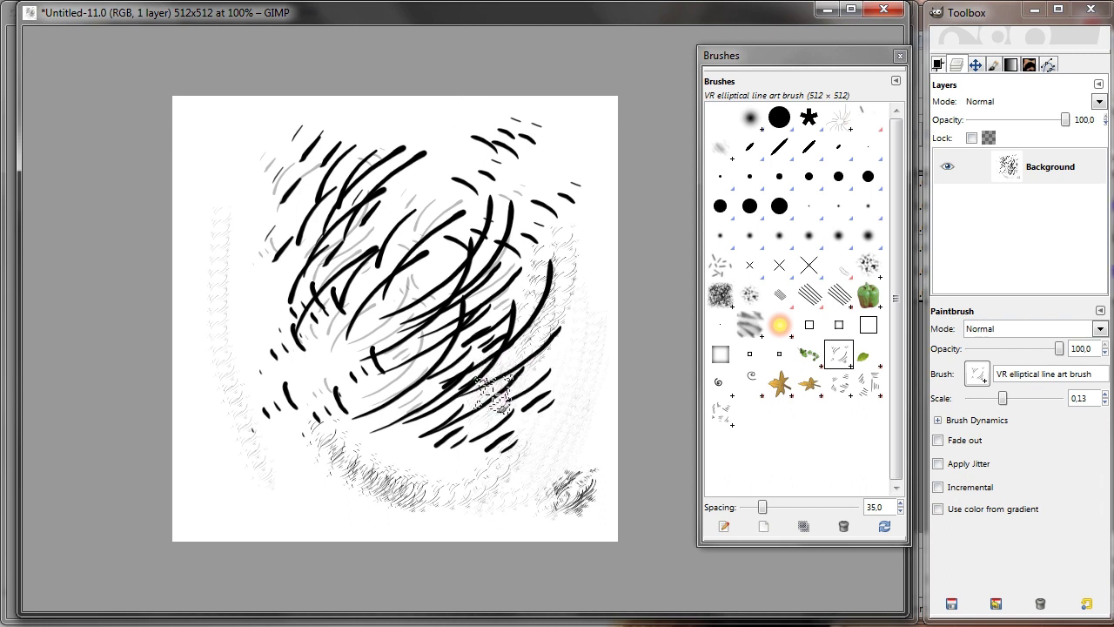
scroll(494, 393, up, 1)
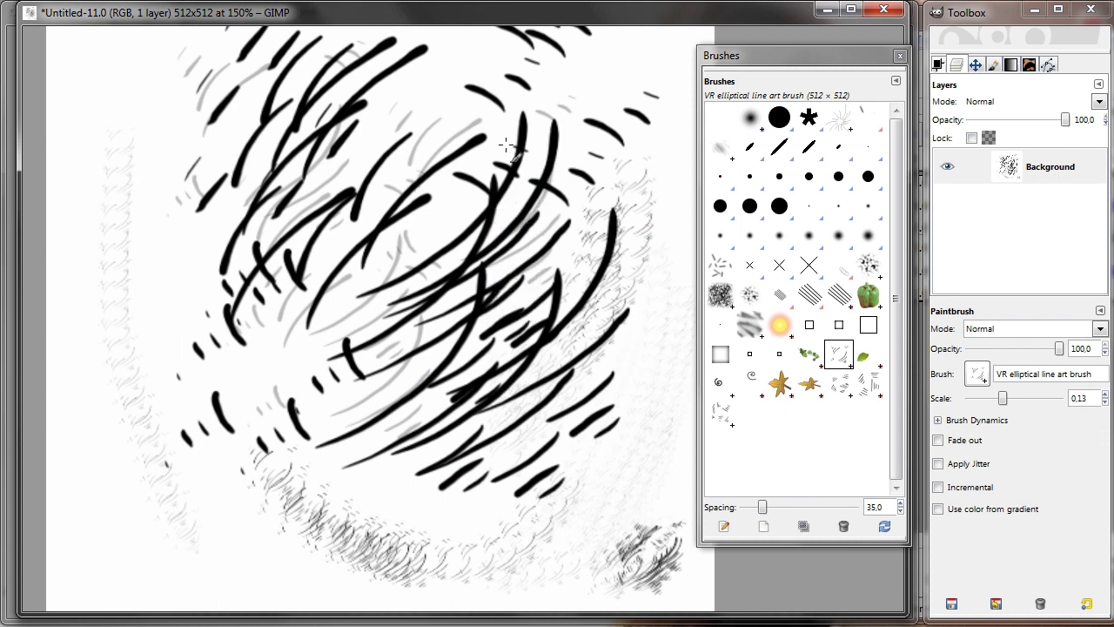
click(900, 58)
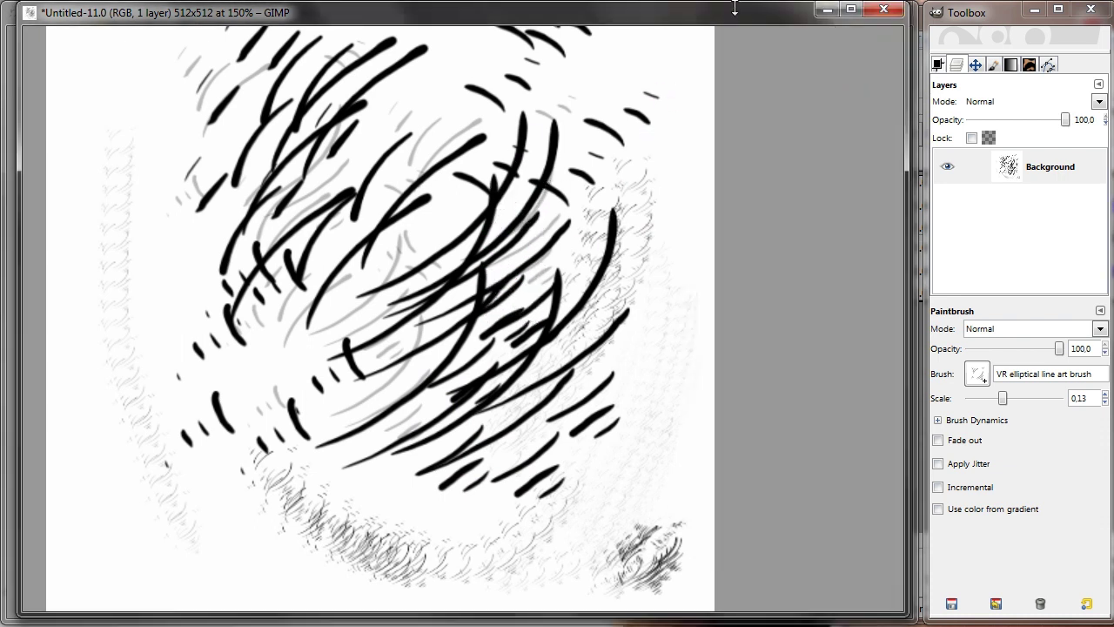
key(1)
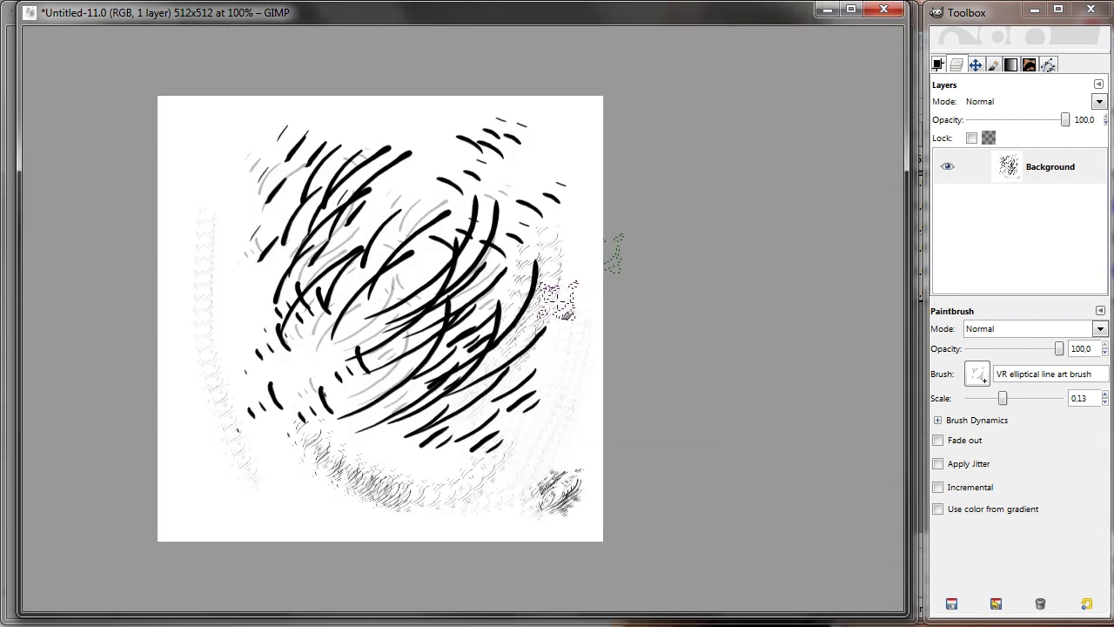